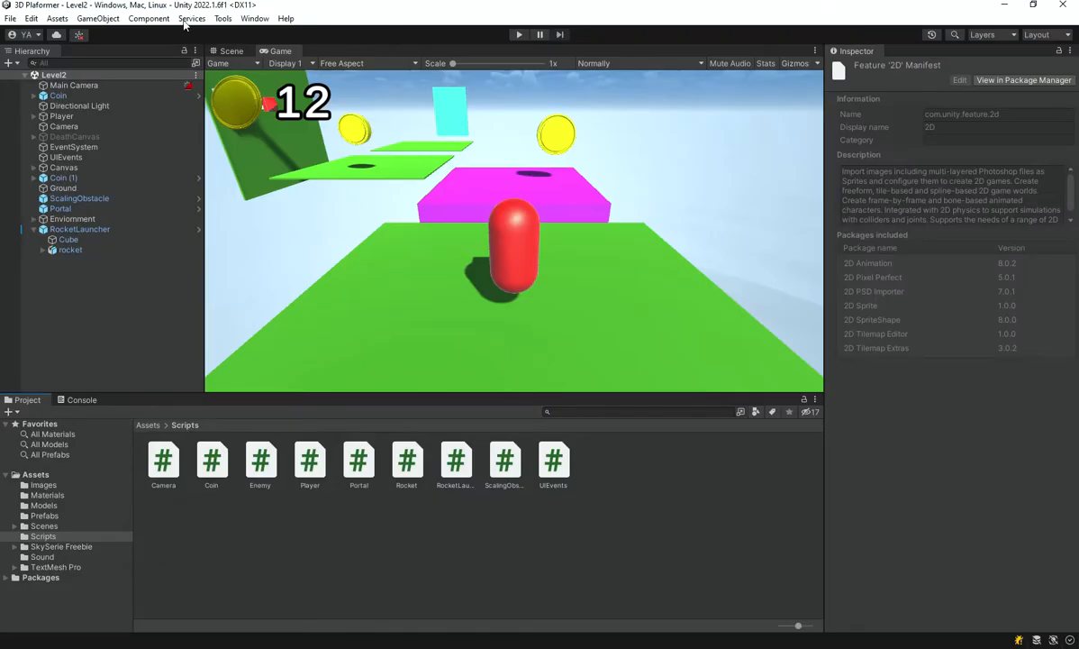
Step: Open the Package Manager and show the packages of the Unity Registry
left_click(255, 18)
left_click(300, 189)
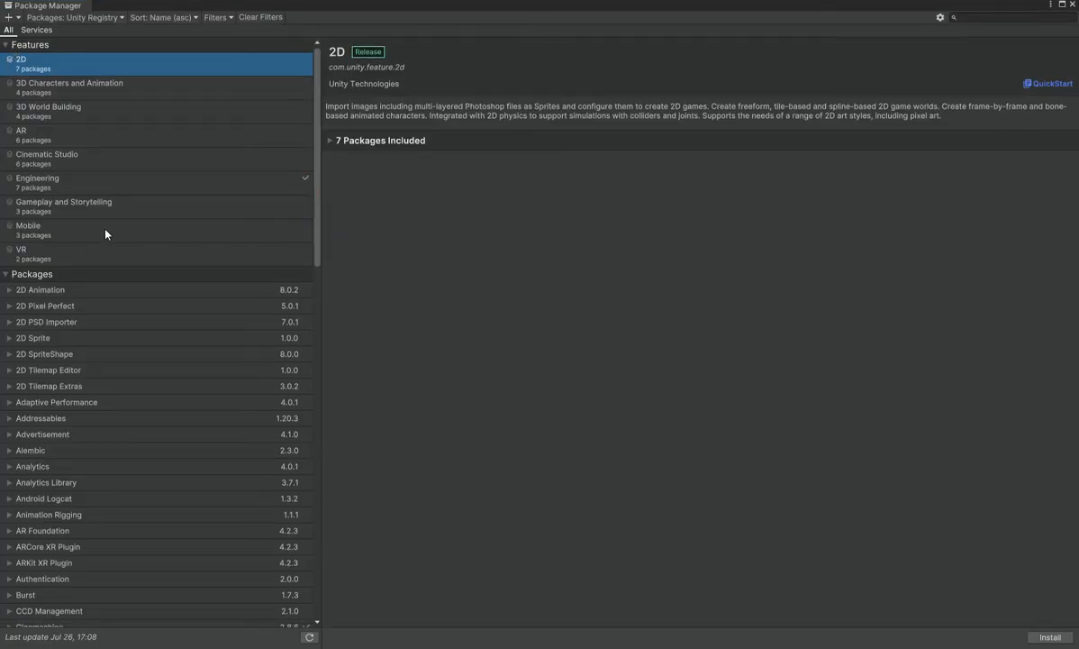
scroll(106, 241, "down", 5)
scroll(114, 167, "up", 2)
left_click(76, 17)
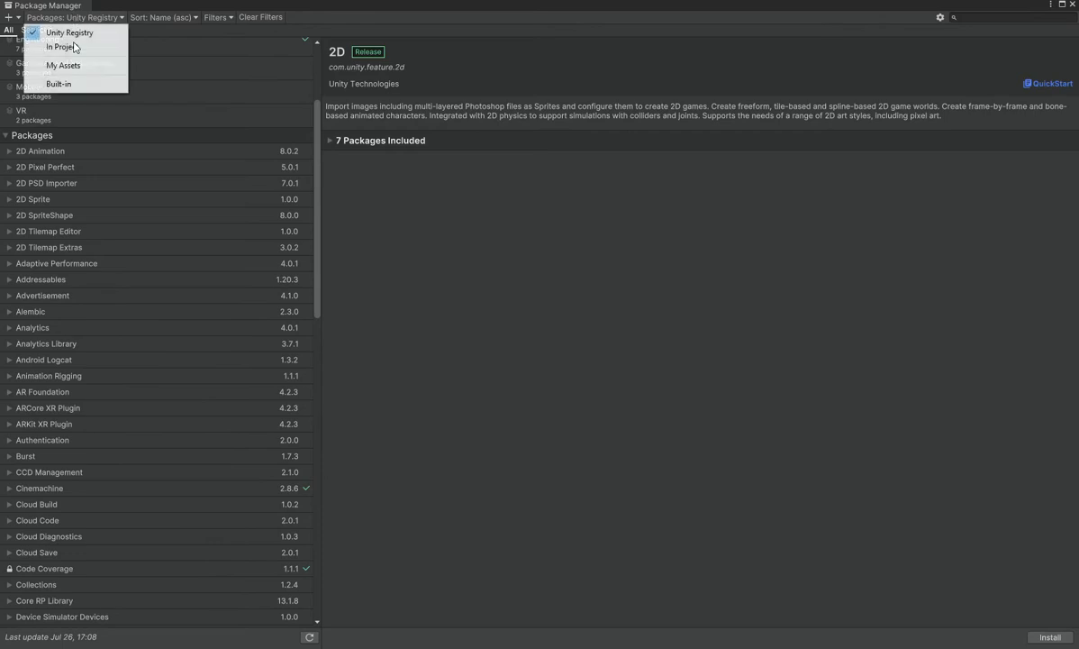
left_click(72, 31)
Step: Look through the Unity Registry package list for the available render pipeline packages
scroll(115, 161, "down", 15)
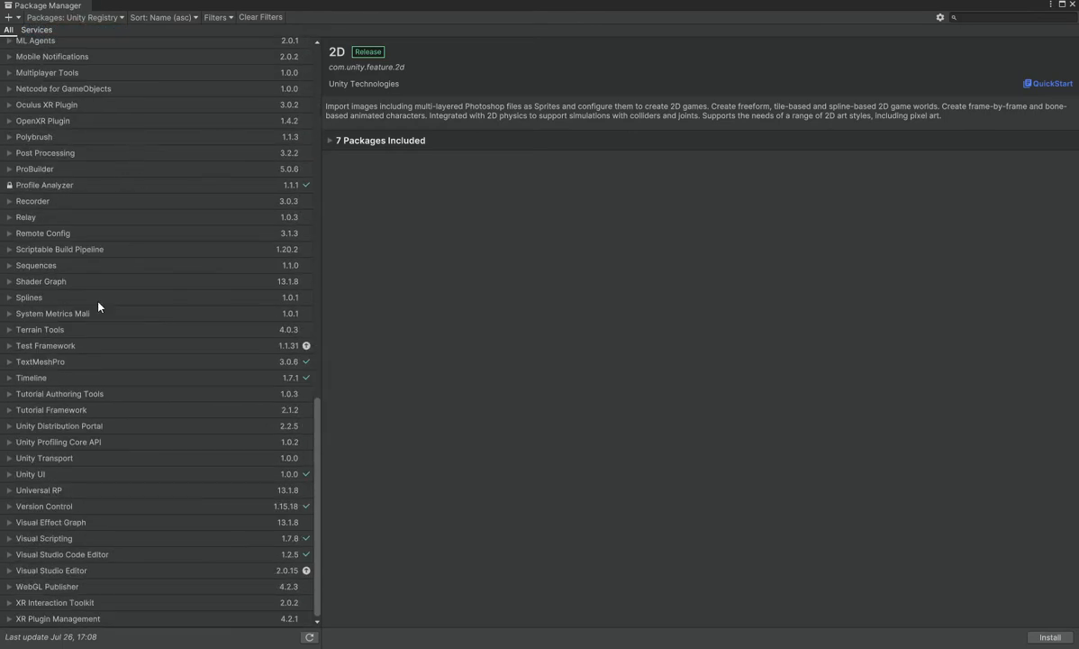
scroll(54, 361, "up", 5)
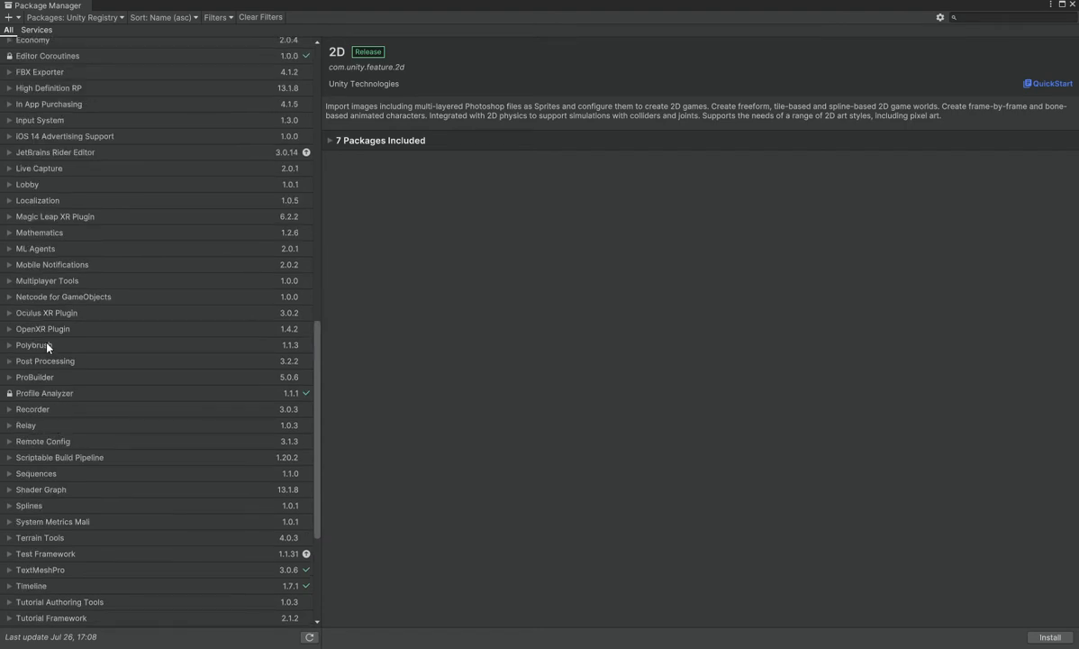
scroll(46, 344, "up", 3)
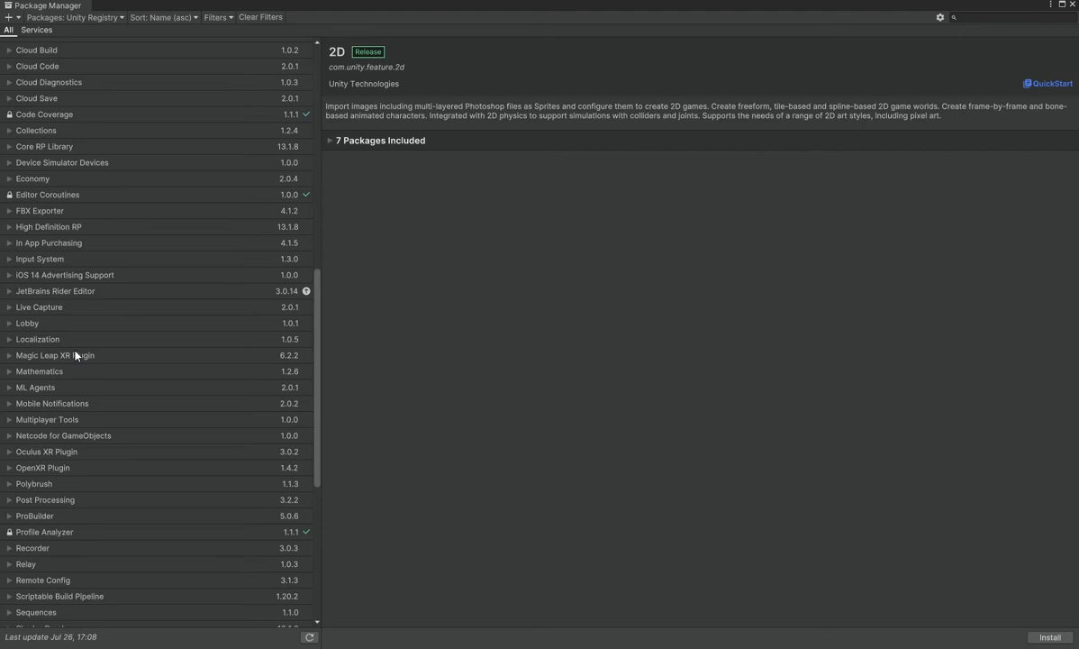
scroll(76, 355, "up", 3)
scroll(76, 355, "down", 7)
scroll(78, 355, "down", 2)
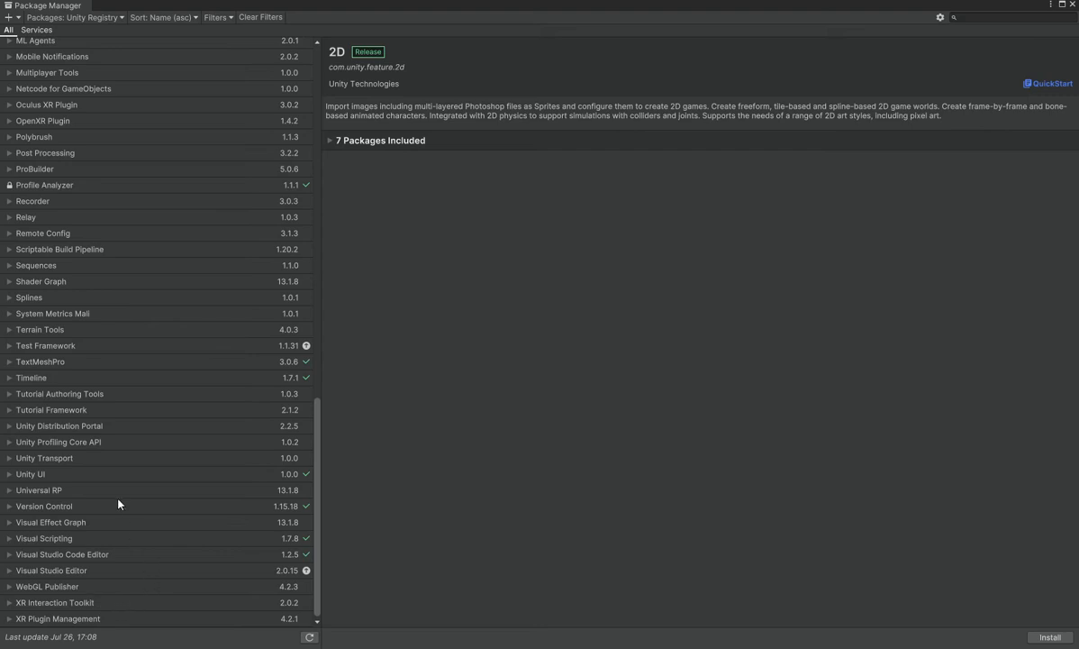
scroll(82, 207, "up", 2)
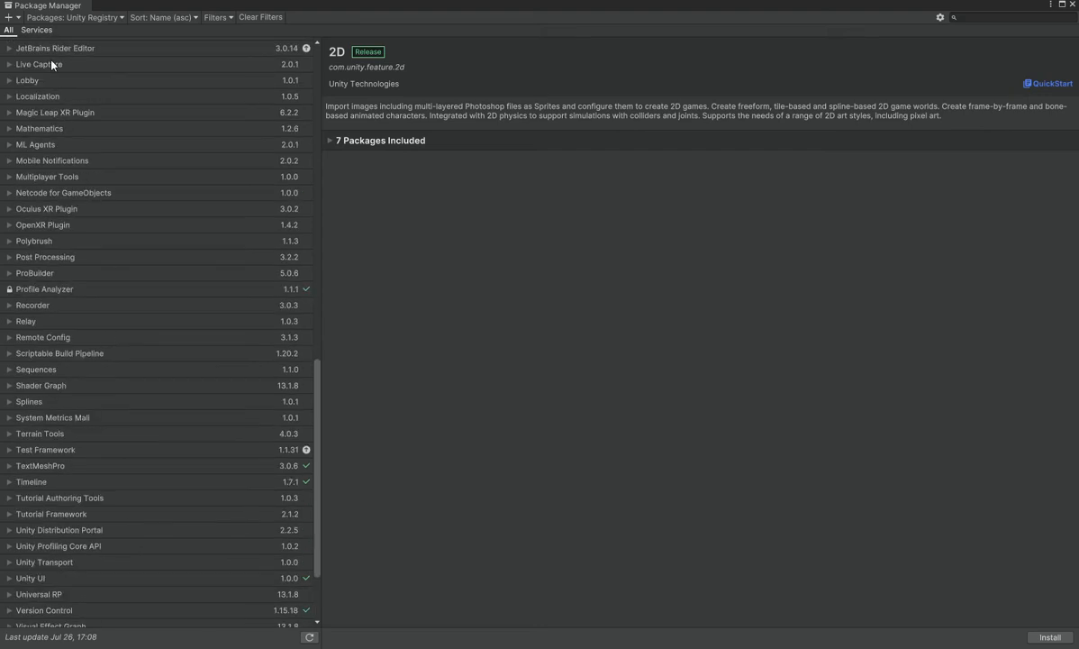
Step: Search the registry for "high" and install the High Definition RP package
left_click(984, 19)
type("high")
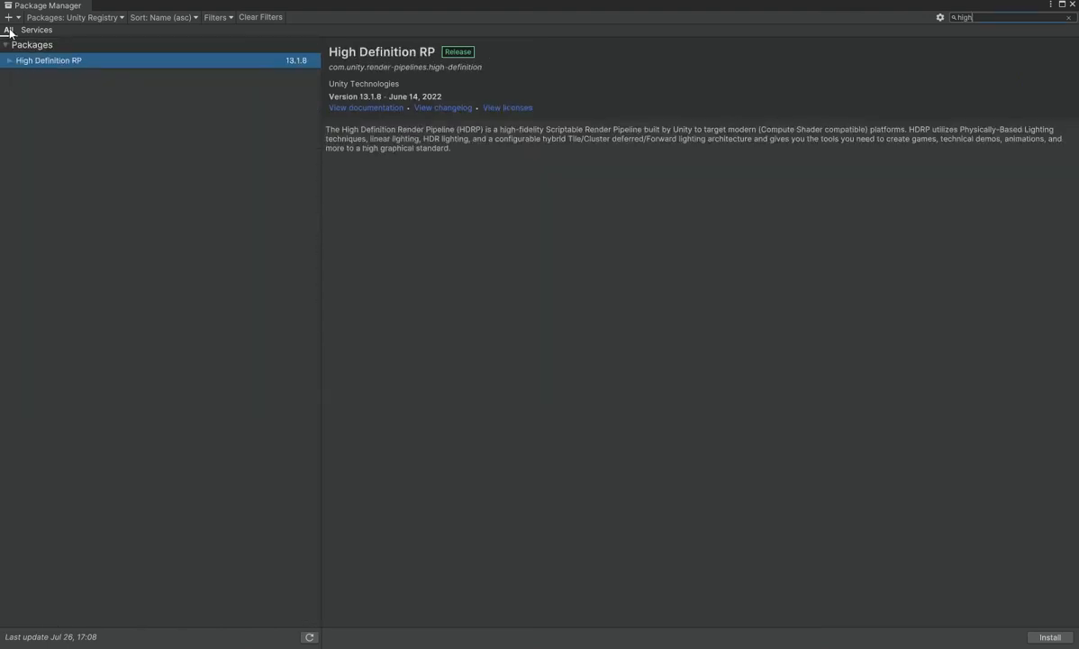
left_click(1050, 636)
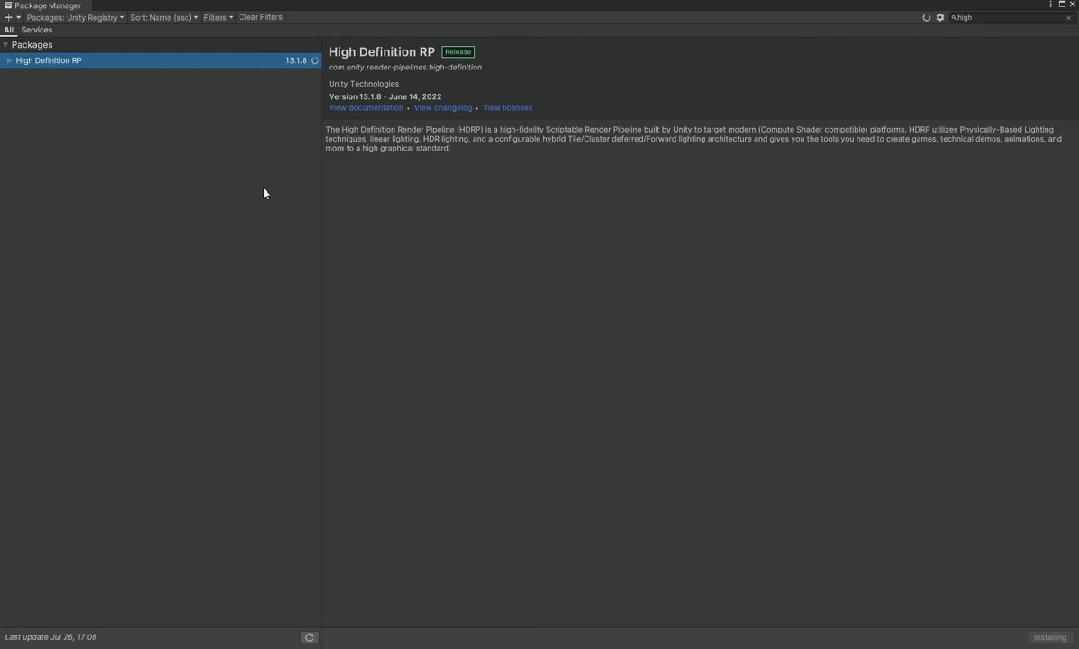
left_click(326, 65)
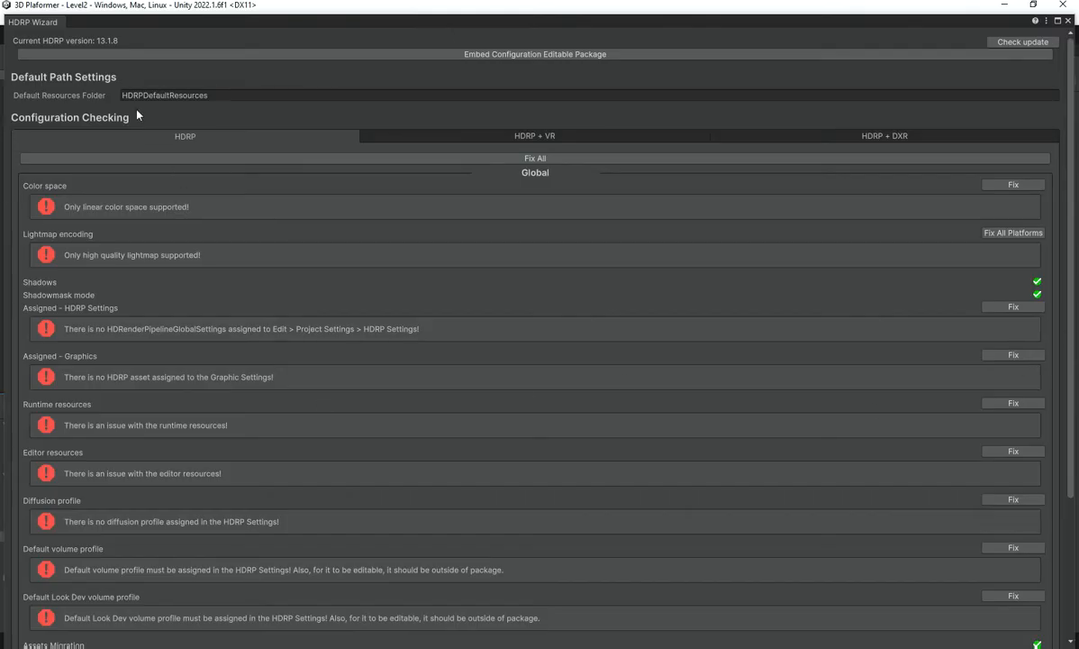
Step: Fix all HDRP configuration issues in the HDRP Wizard and turn off its Show on start option
scroll(283, 227, "down", 5)
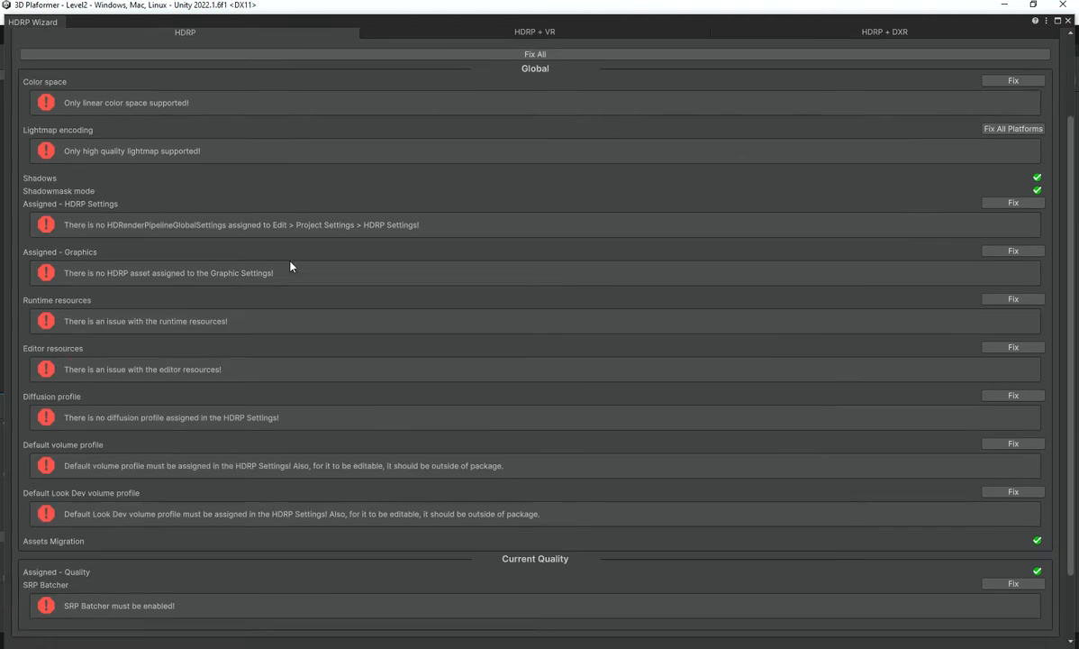
scroll(472, 317, "up", 5)
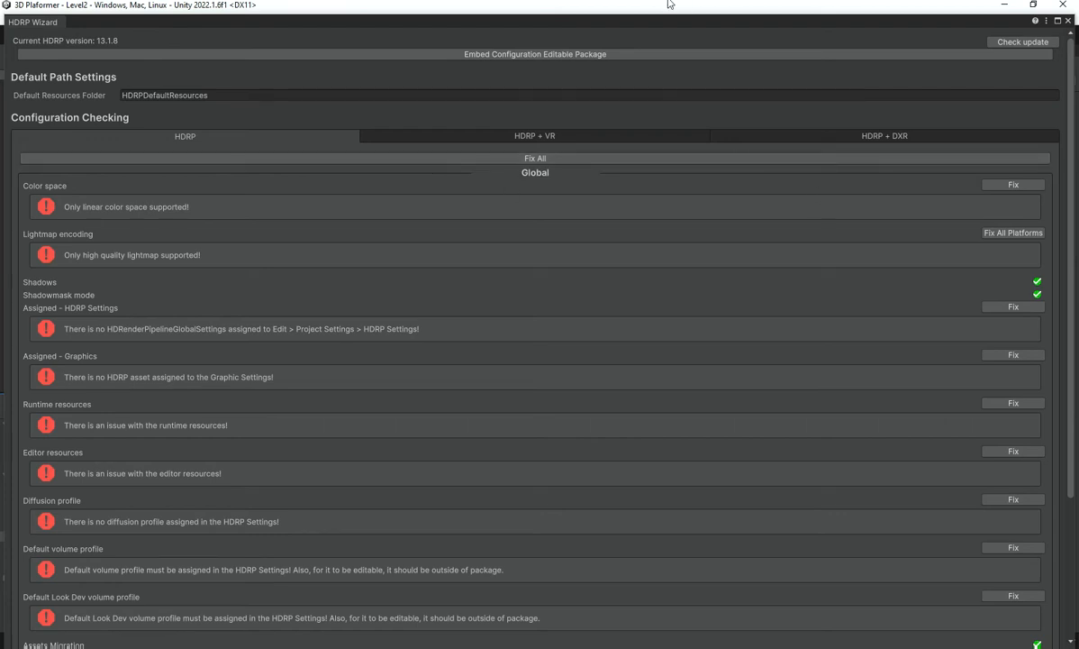
left_click(587, 157)
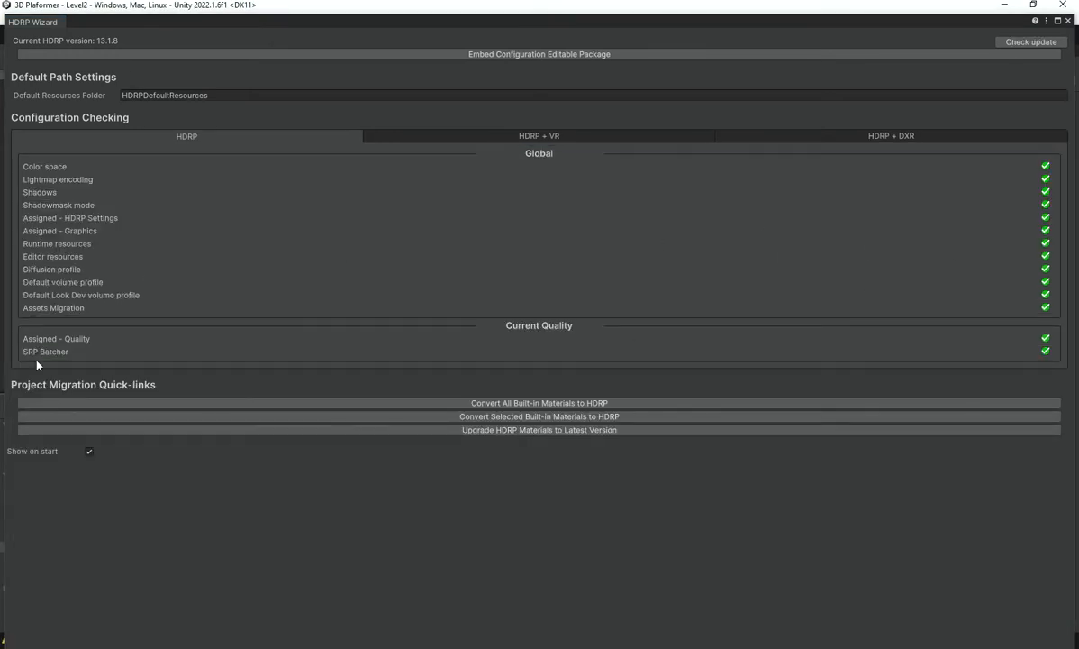
left_click(90, 452)
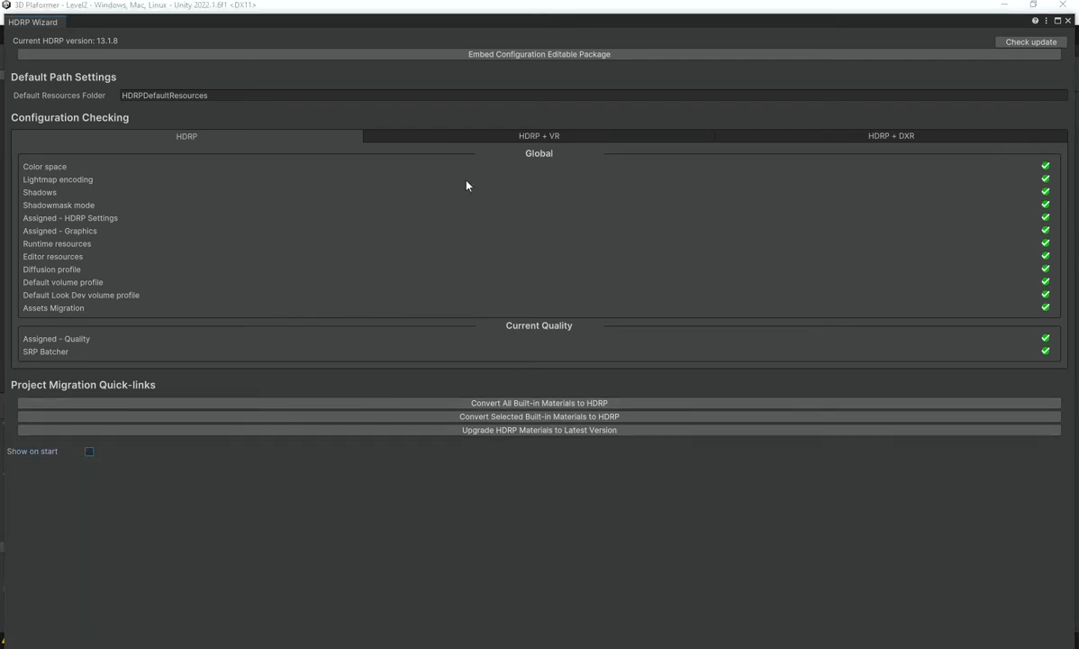
Step: Check the level in the Scene view and convert all built-in materials to HDRP, accepting the overwrite of the project's materials
left_click_drag(385, 25, 385, 417)
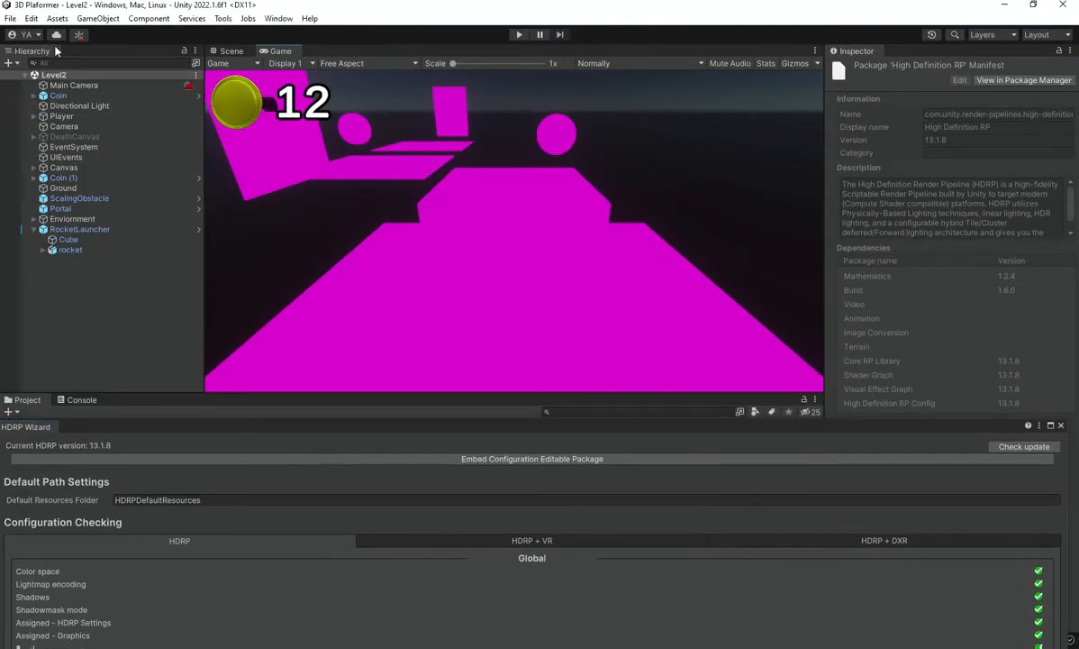
left_click(232, 50)
right_click_drag(525, 168, 720, 369)
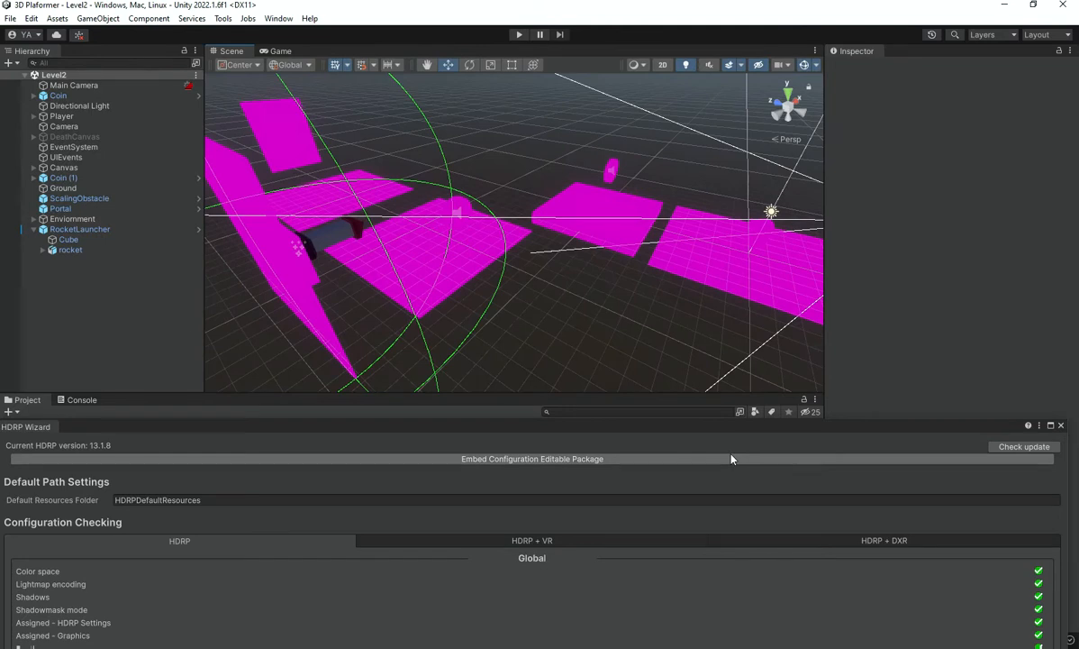
left_click_drag(731, 434, 740, 88)
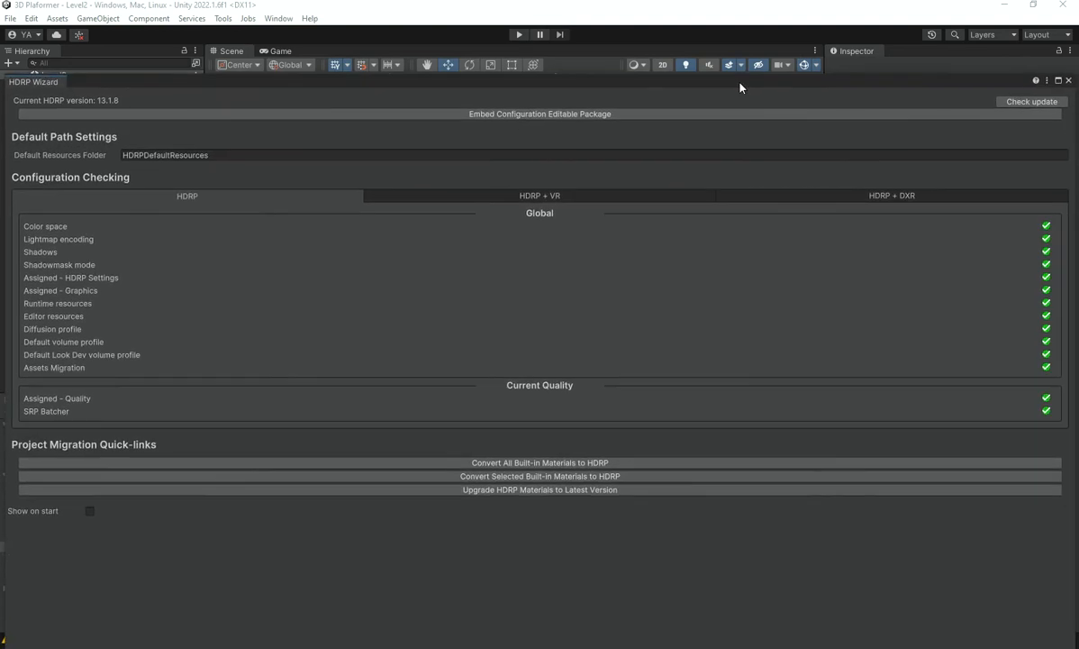
left_click(577, 463)
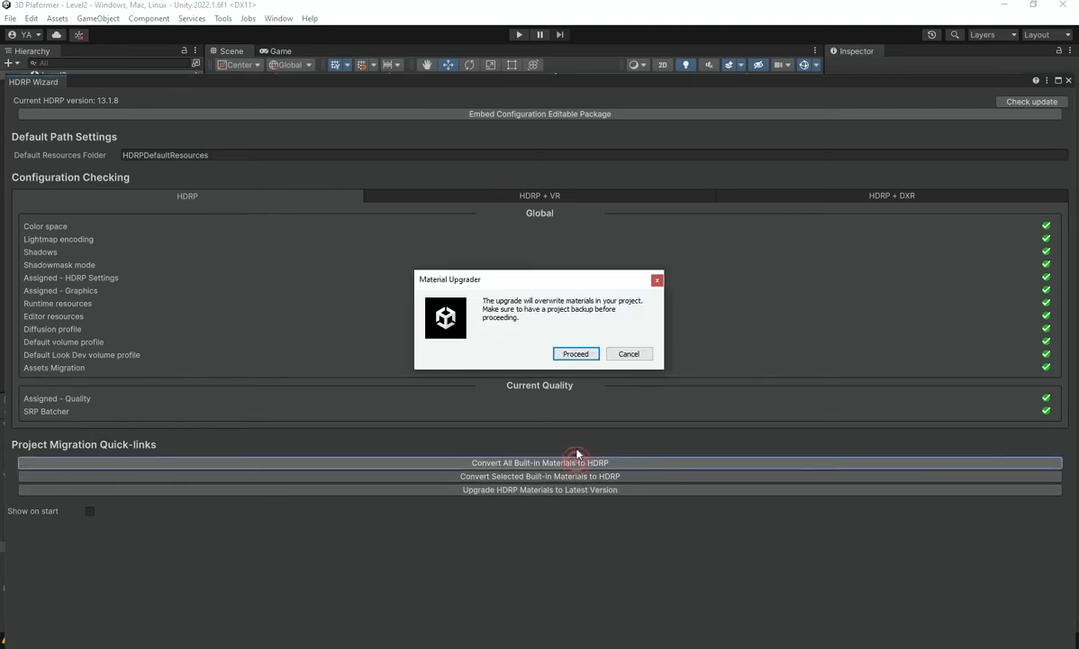
left_click(577, 354)
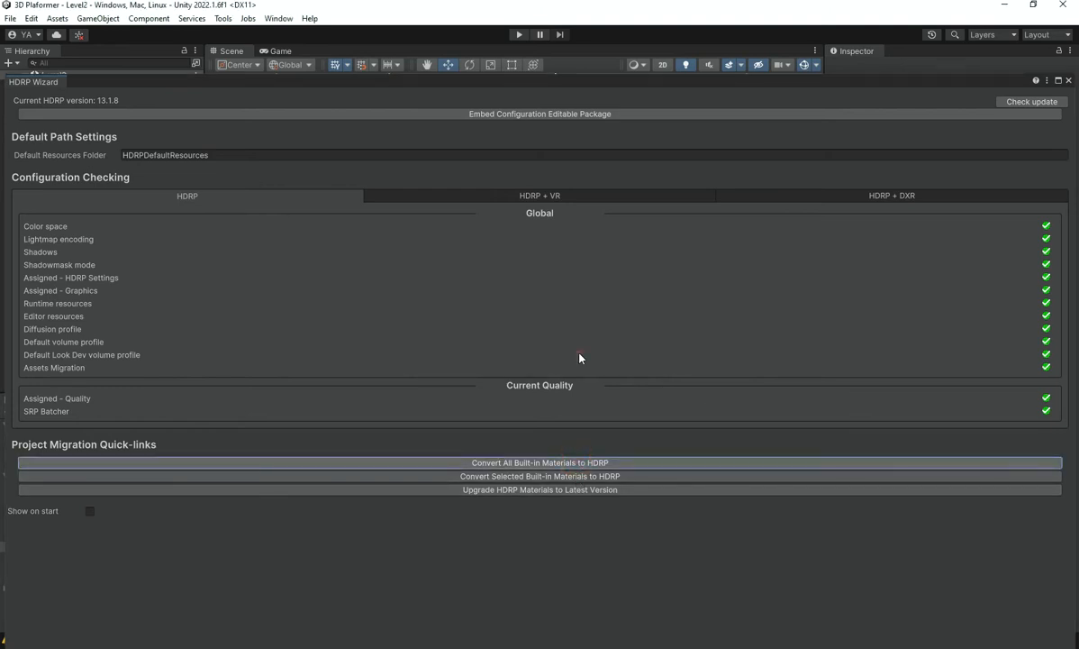
Step: Close the HDRP Wizard and inspect the converted materials in the Scene view
left_click_drag(536, 82, 512, 404)
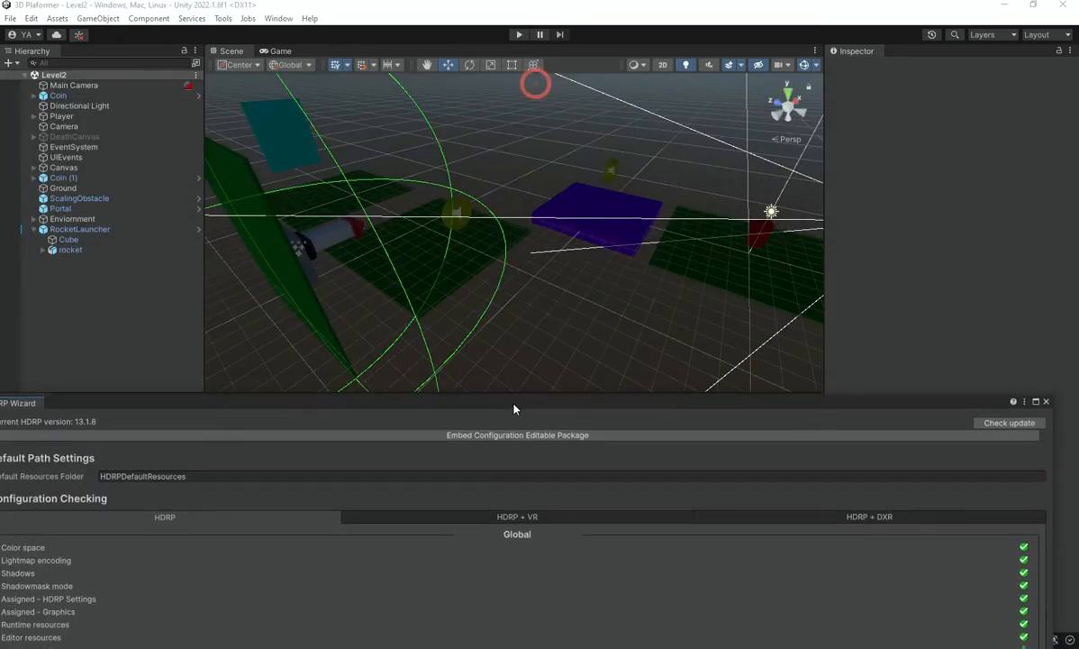
right_click_drag(510, 297, 2, 437)
left_click(1045, 401)
right_click_drag(451, 216, 236, 105)
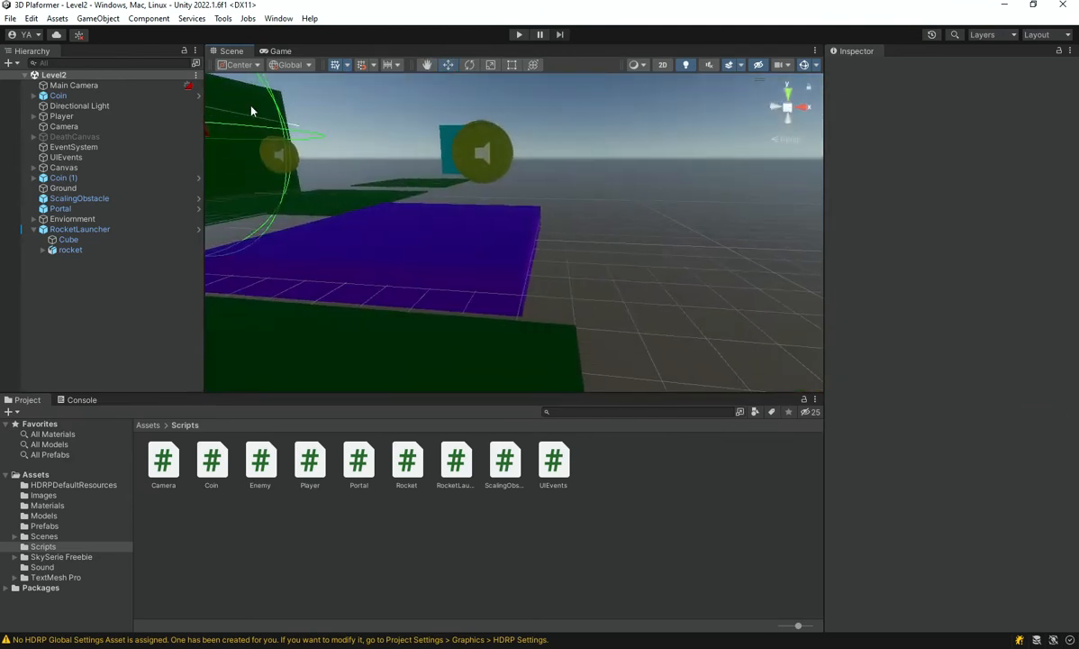
Step: Play-test the level in the Game view by moving and jumping with the player, and stop the play mode
left_click(281, 52)
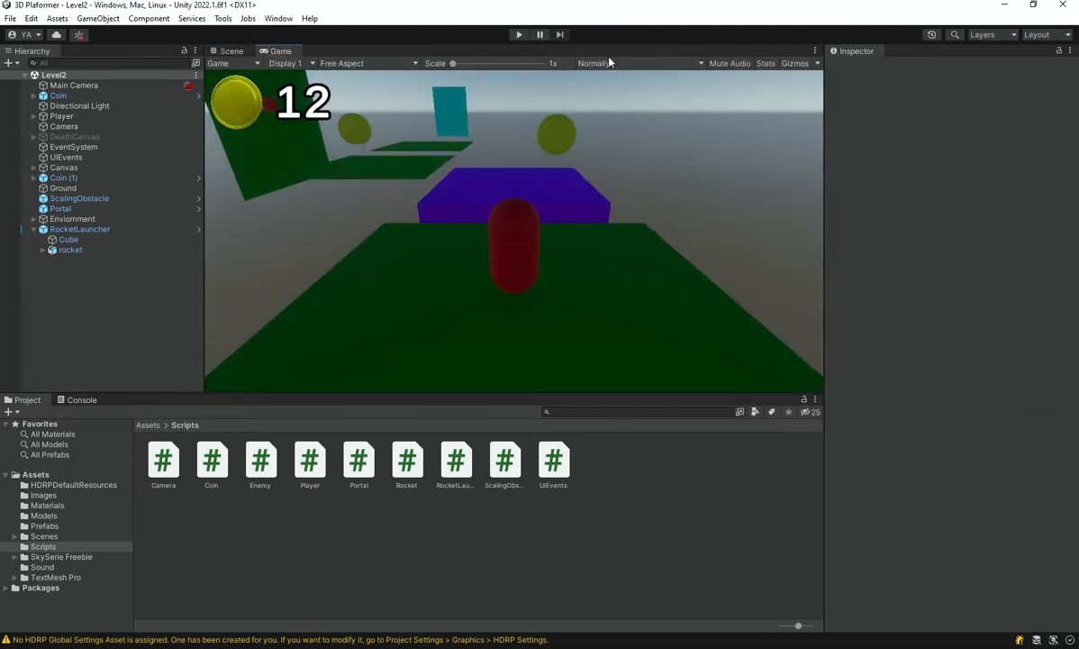
left_click(519, 34)
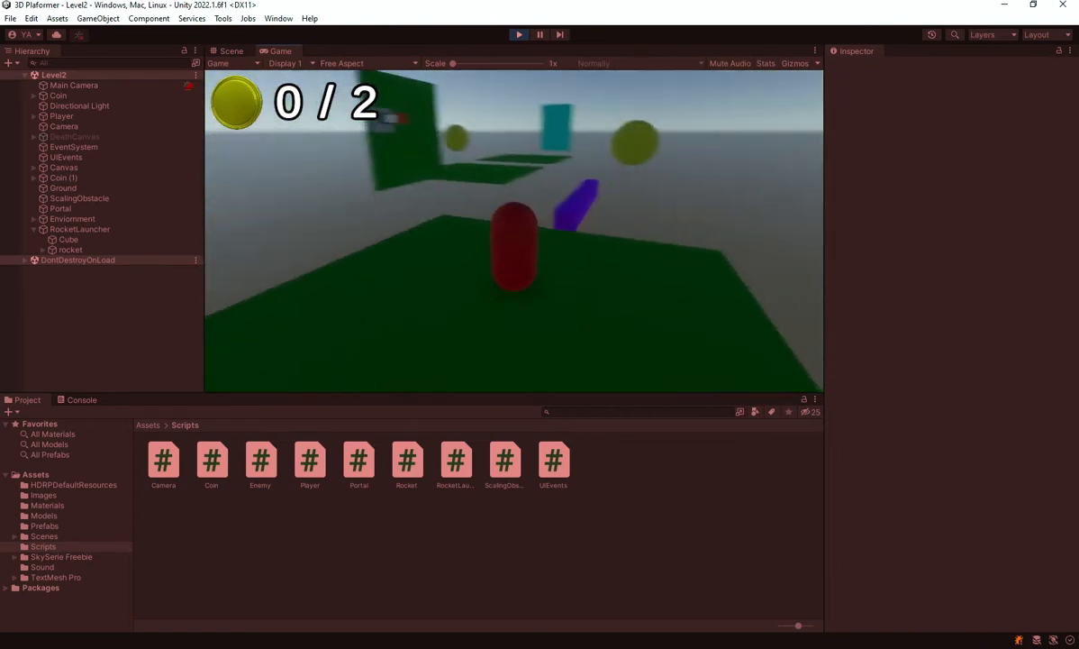
key("w")
key("space")
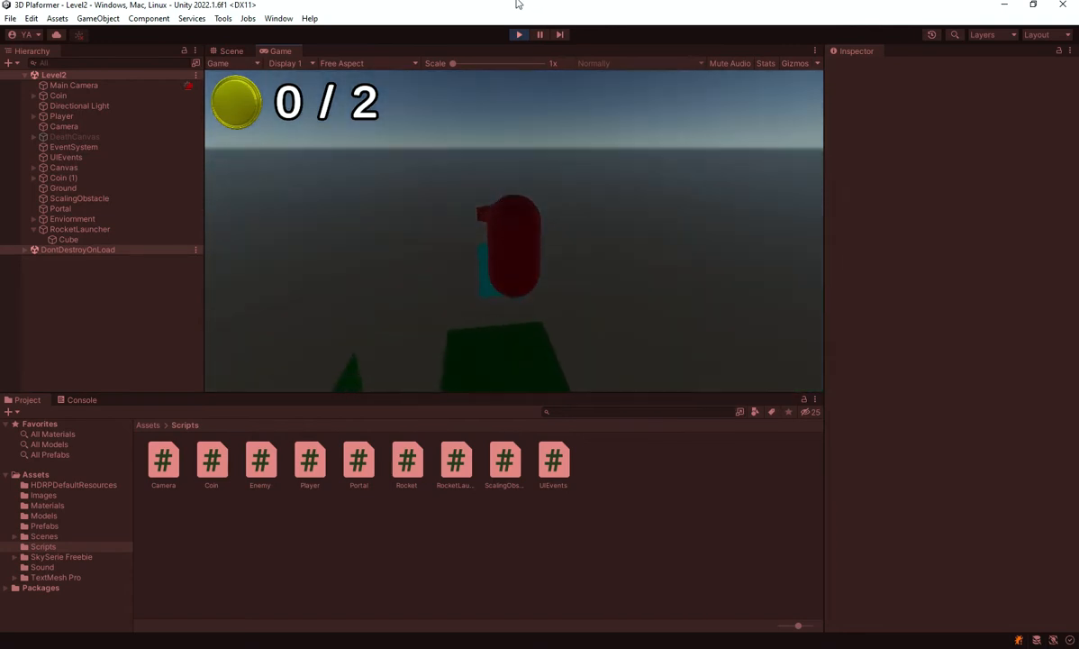
left_click(519, 34)
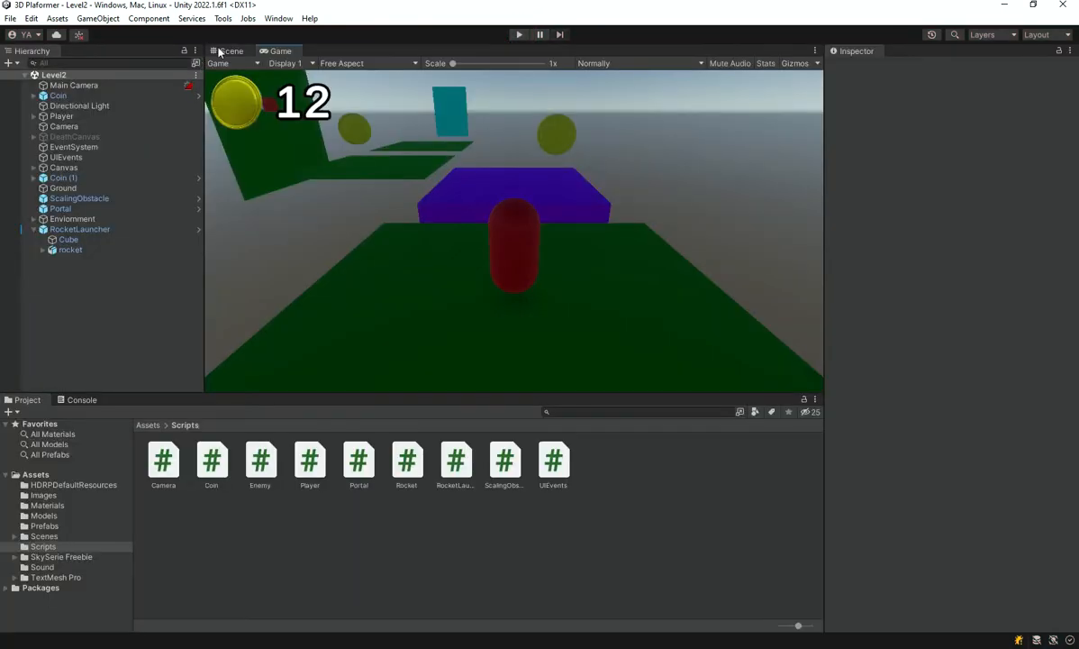
Step: Examine the rocket launcher and nearby platforms in the Scene view, turning the grid off and on again
left_click(229, 51)
key("w")
right_click_drag(264, 54, 641, 207)
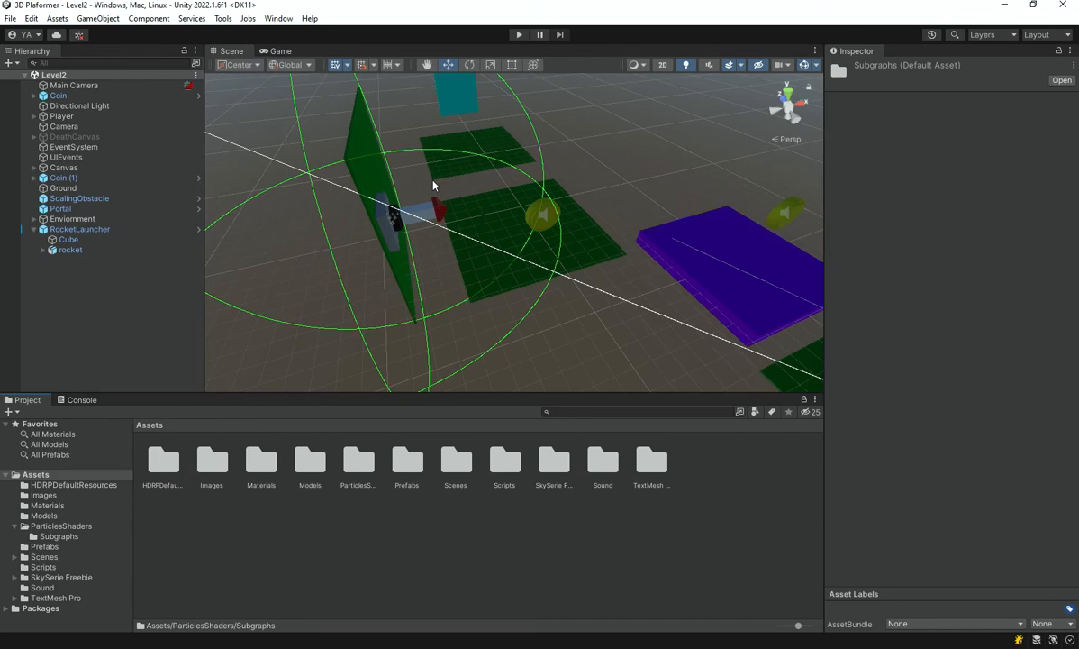
right_click_drag(432, 185, 811, 279)
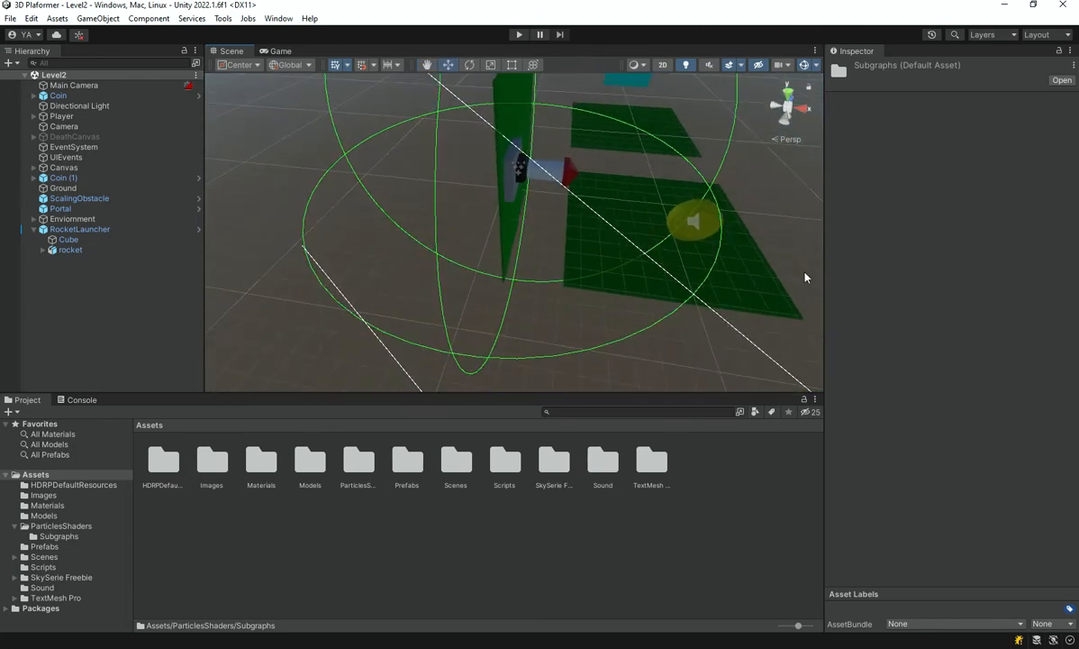
left_click(337, 65)
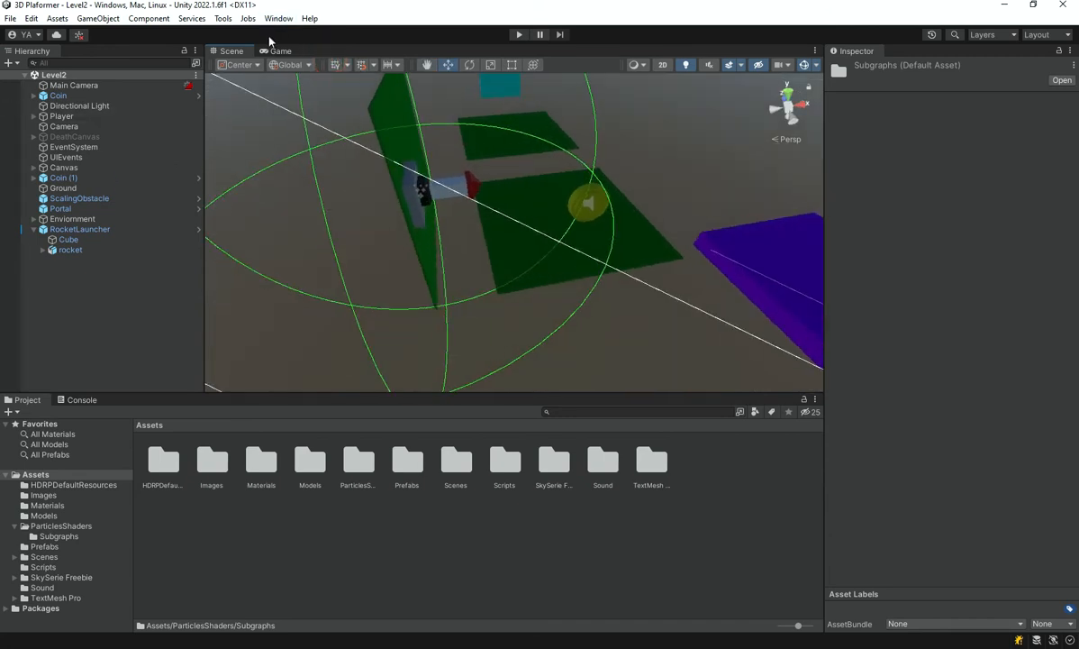
left_click(335, 67)
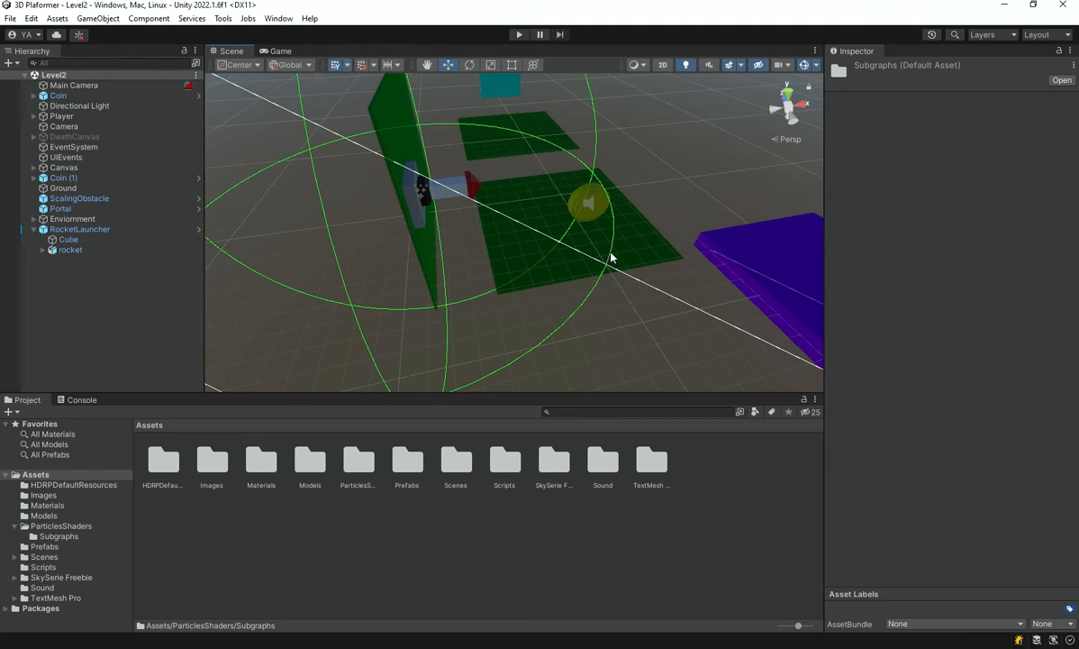
Step: Review the particle shaders in the ParticlesShaders folder and return to the Assets folder
double_click(359, 460)
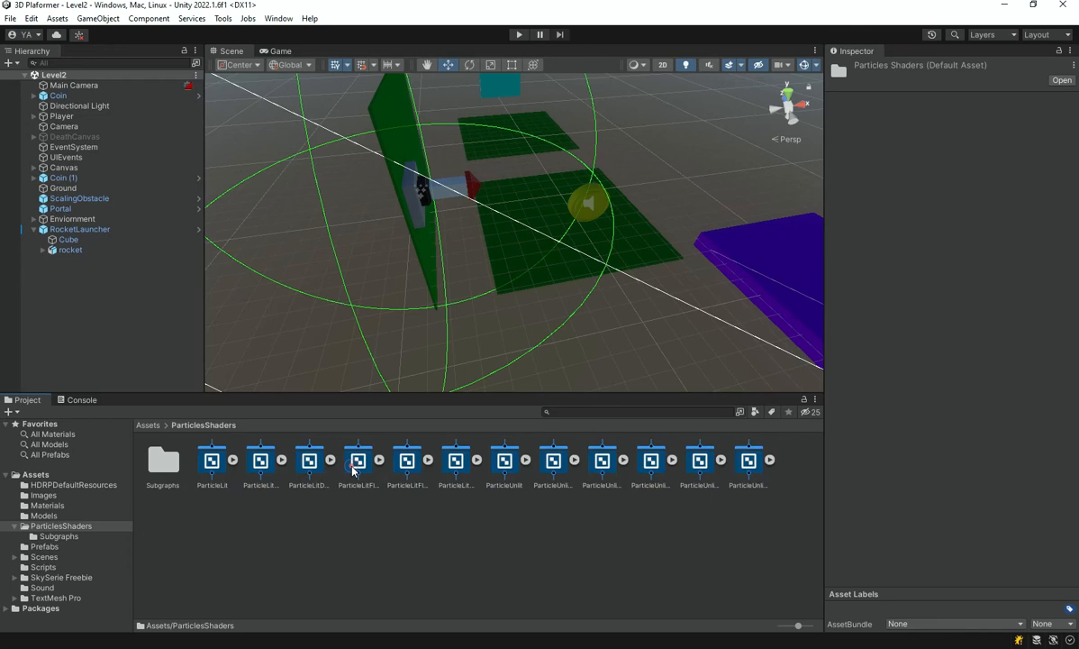
left_click(759, 528)
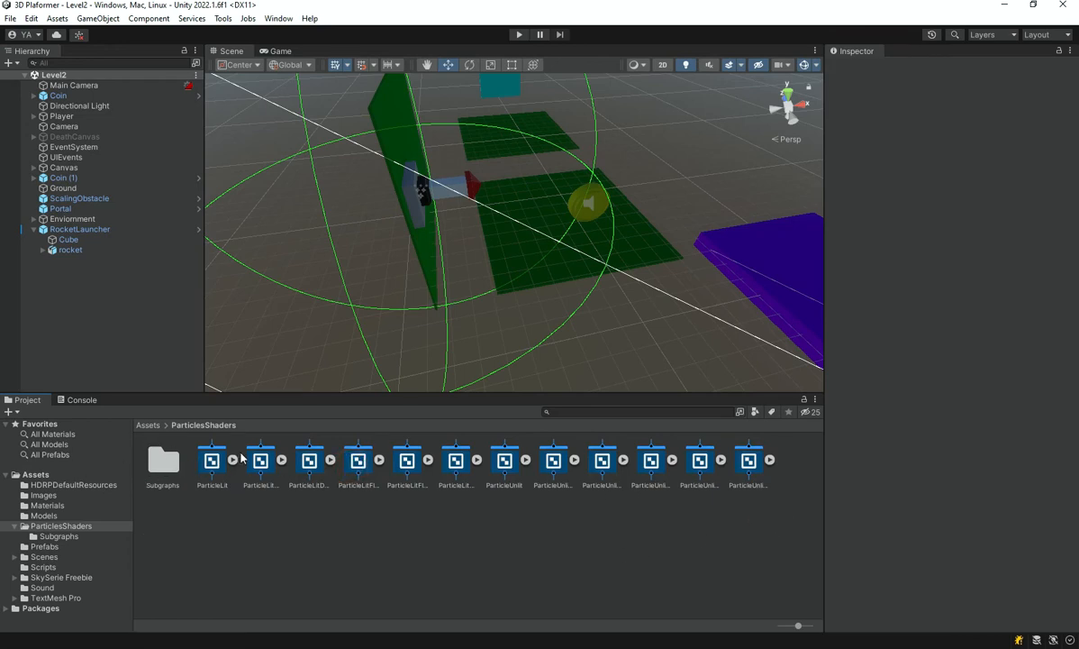
left_click(148, 424)
Step: Select the RocketTrailMat material in the Materials folder and look through the HDRP and Particles shader groups for it
left_click(252, 462)
double_click(253, 462)
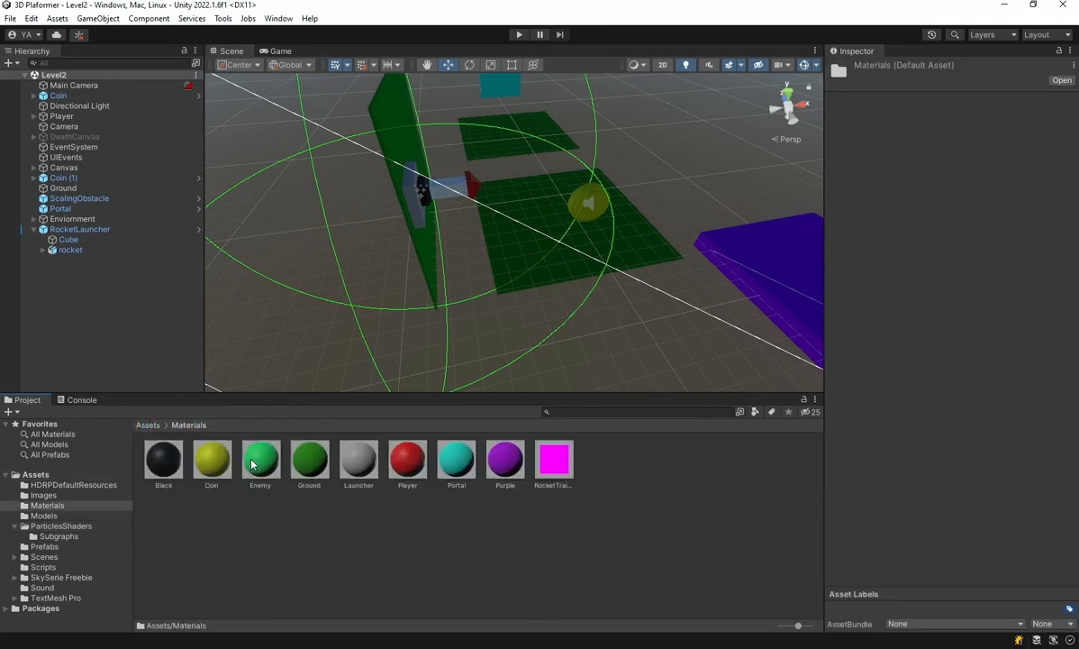
left_click(553, 460)
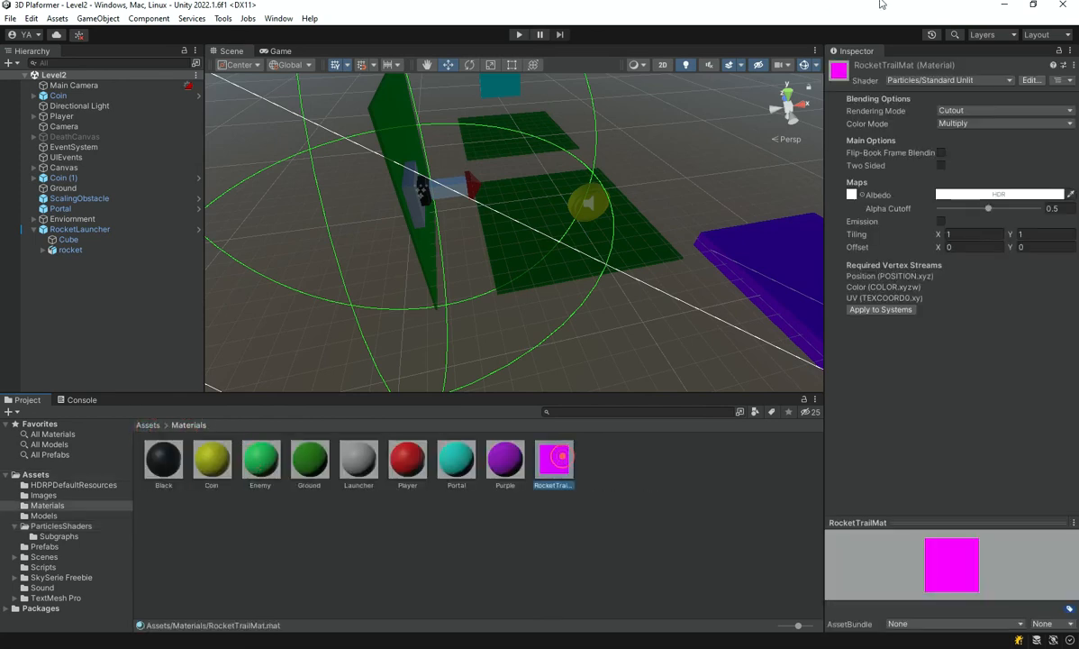
left_click(912, 81)
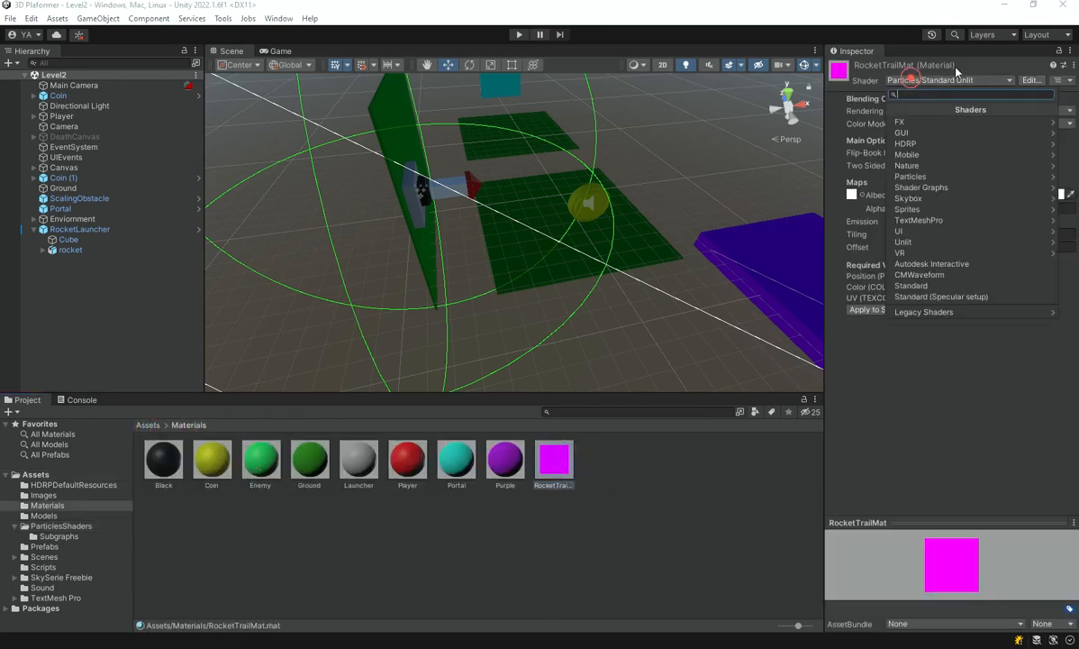
left_click(956, 145)
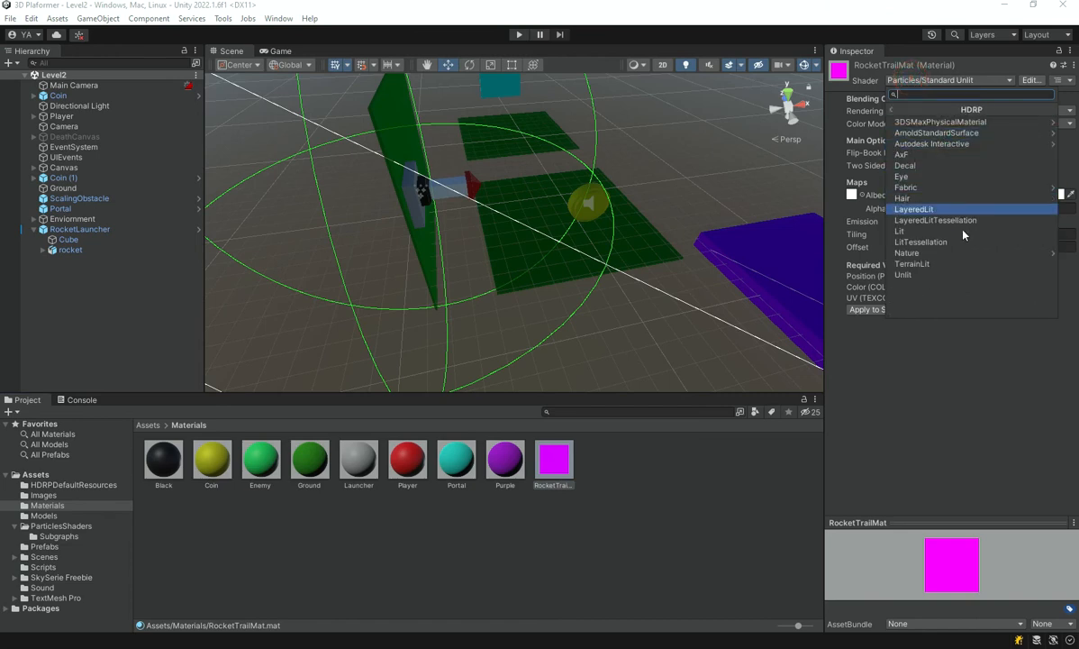
left_click(892, 110)
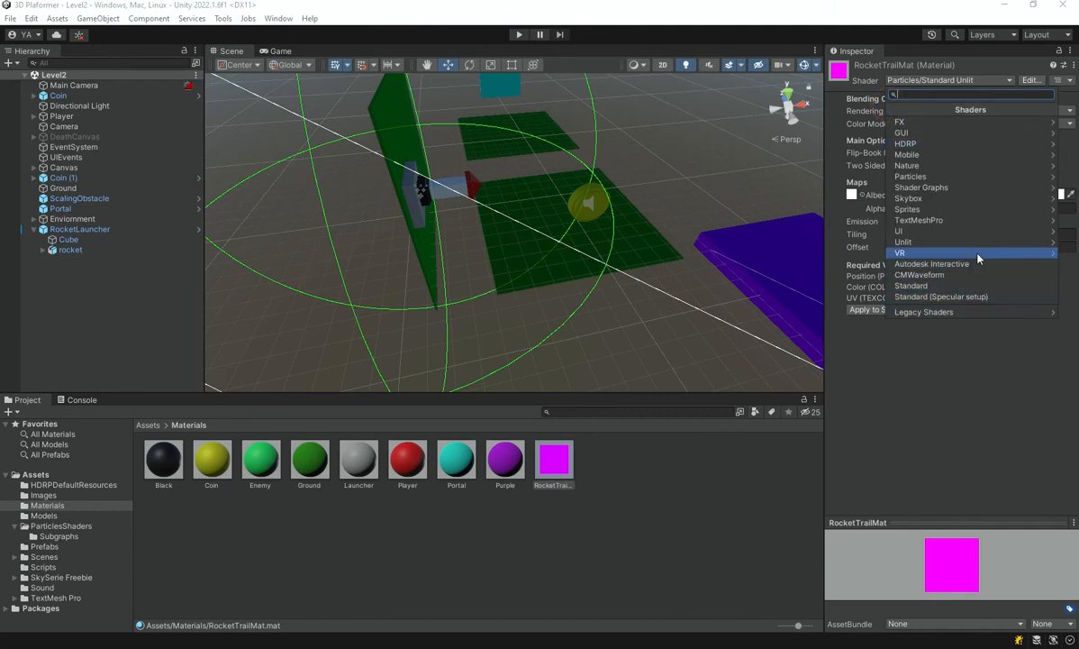
left_click(974, 179)
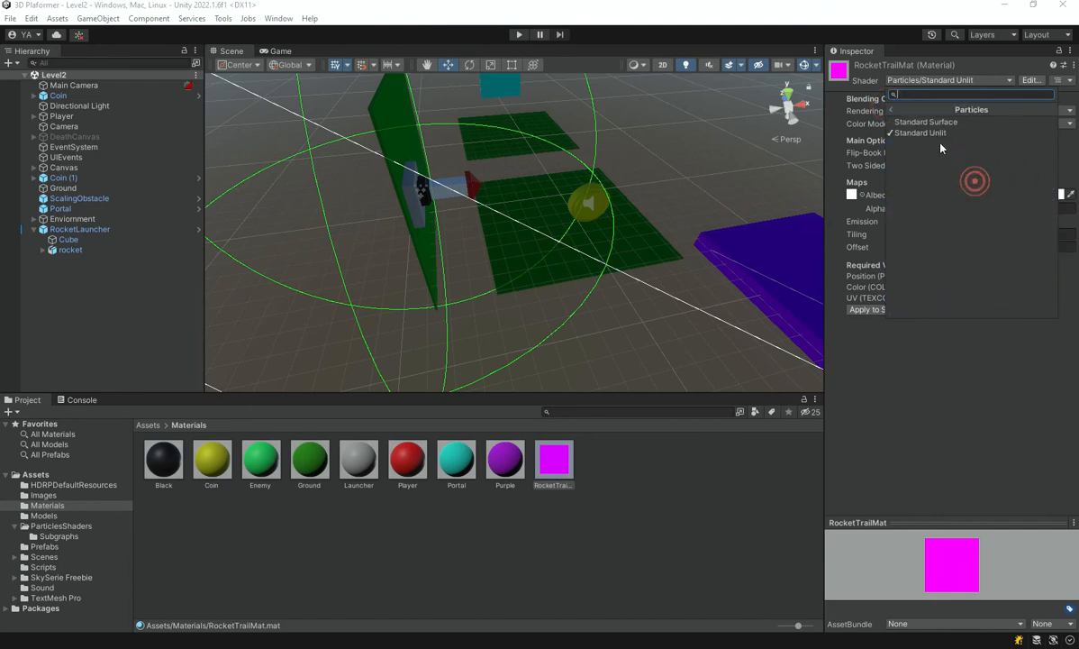
left_click(890, 110)
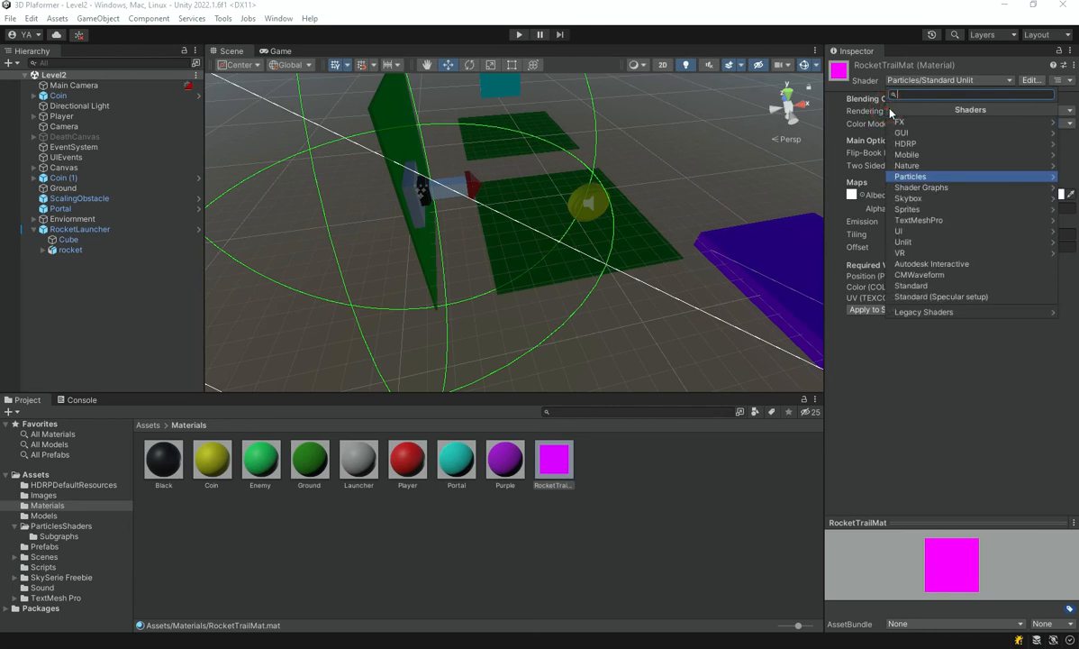
Step: Assign the ParticleUnlit shader from Shader Graphs to the RocketTrailMat material
type("PARTICLE")
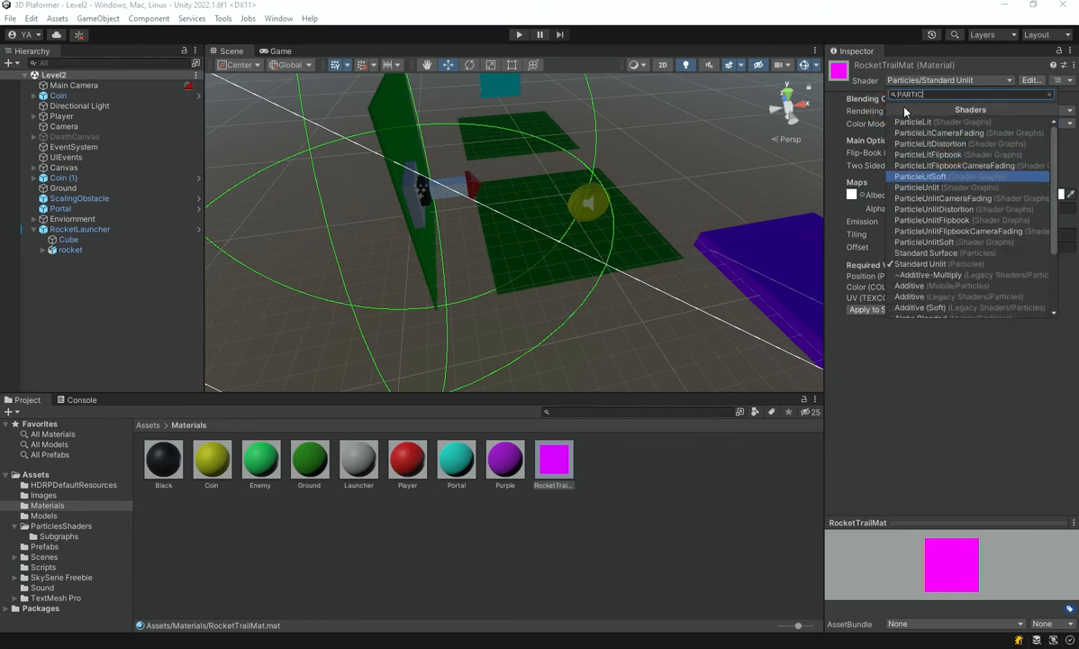
key("BackSpace")
key("BackSpace")
key("BackSpace")
key("BackSpace")
key("BackSpace")
key("BackSpace")
key("BackSpace")
left_click(939, 186)
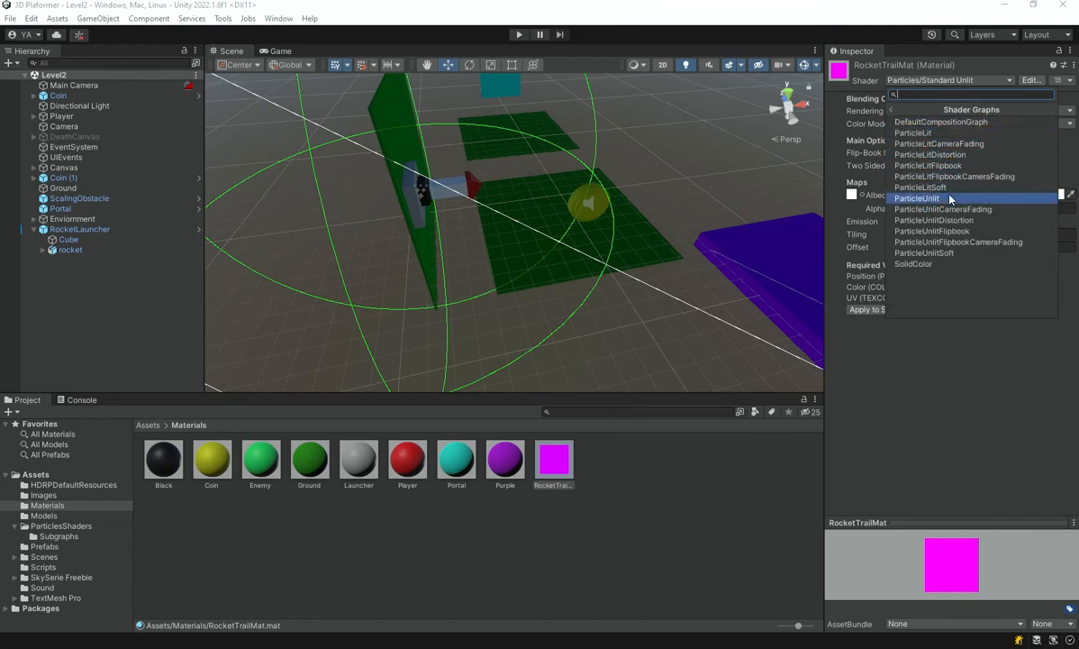
left_click(875, 187)
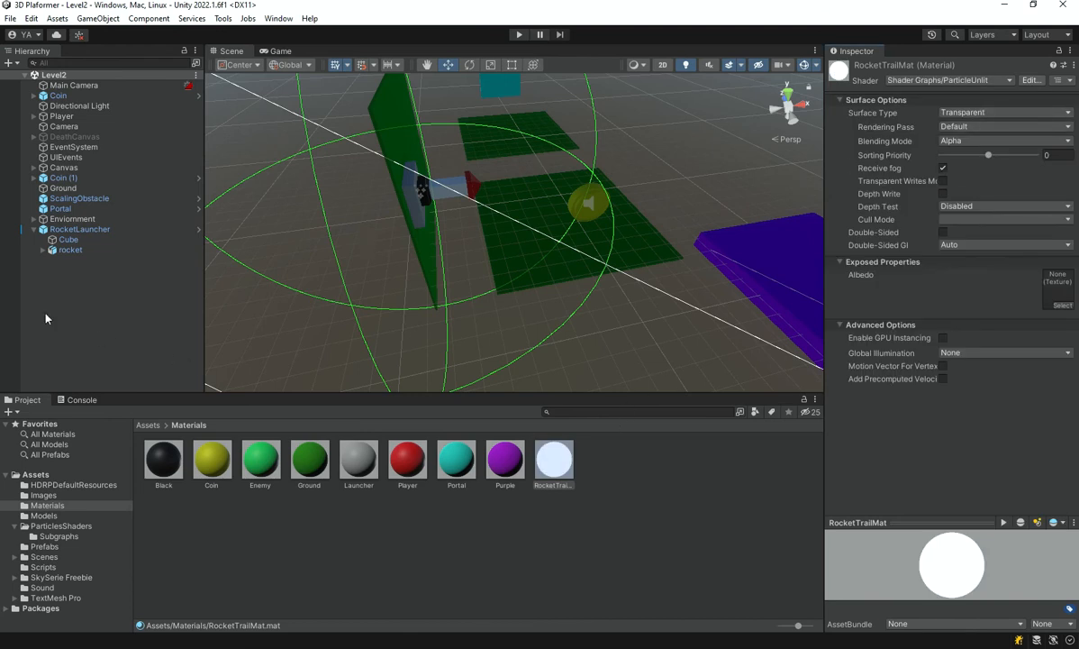
Step: Select the RocketTrail object inside the rocket and preview its particles in the Scene view
left_click(43, 250)
left_click(72, 260)
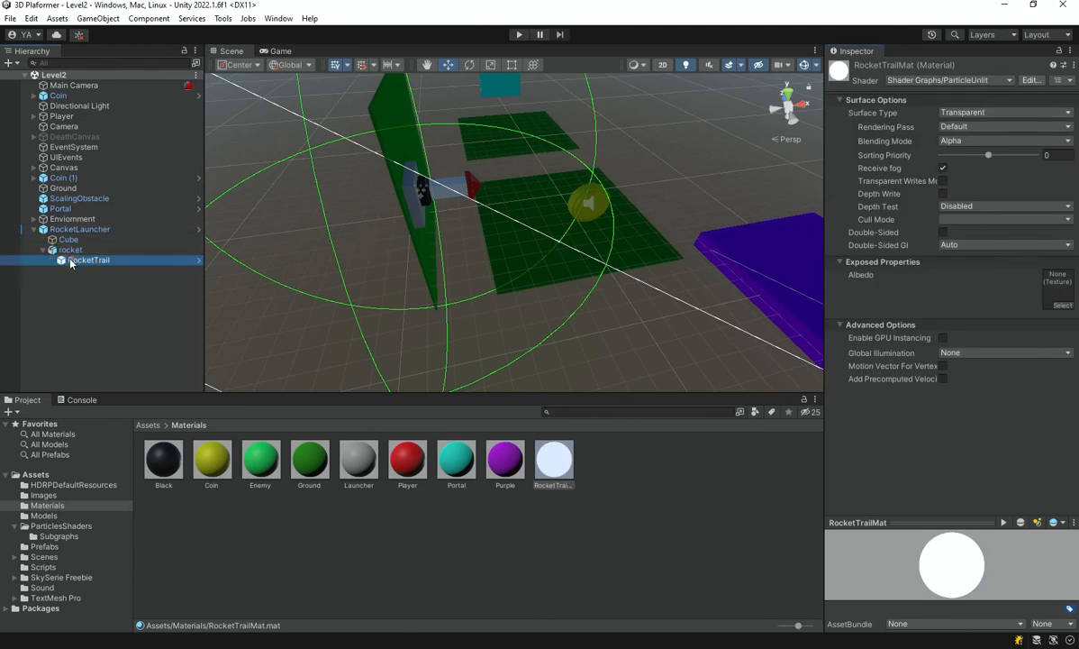
key("w")
right_click_drag(577, 237, 646, 316)
key("s")
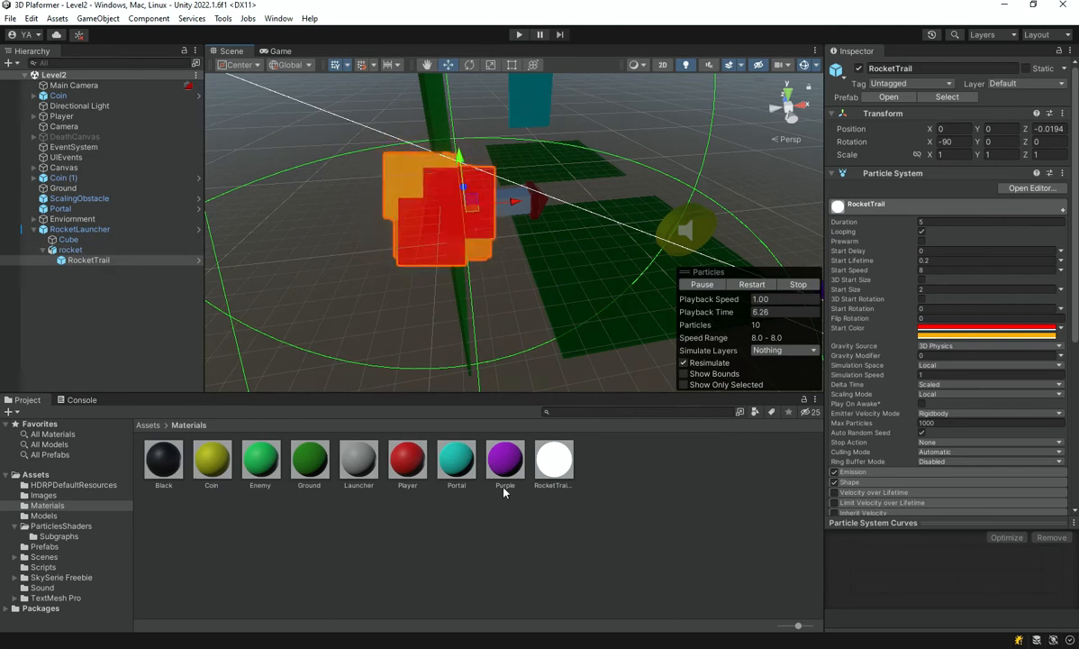
Step: Review RocketTrailMat's surface options, try the Front cull mode, and set the cull mode to Back
left_click(549, 459)
left_click(963, 114)
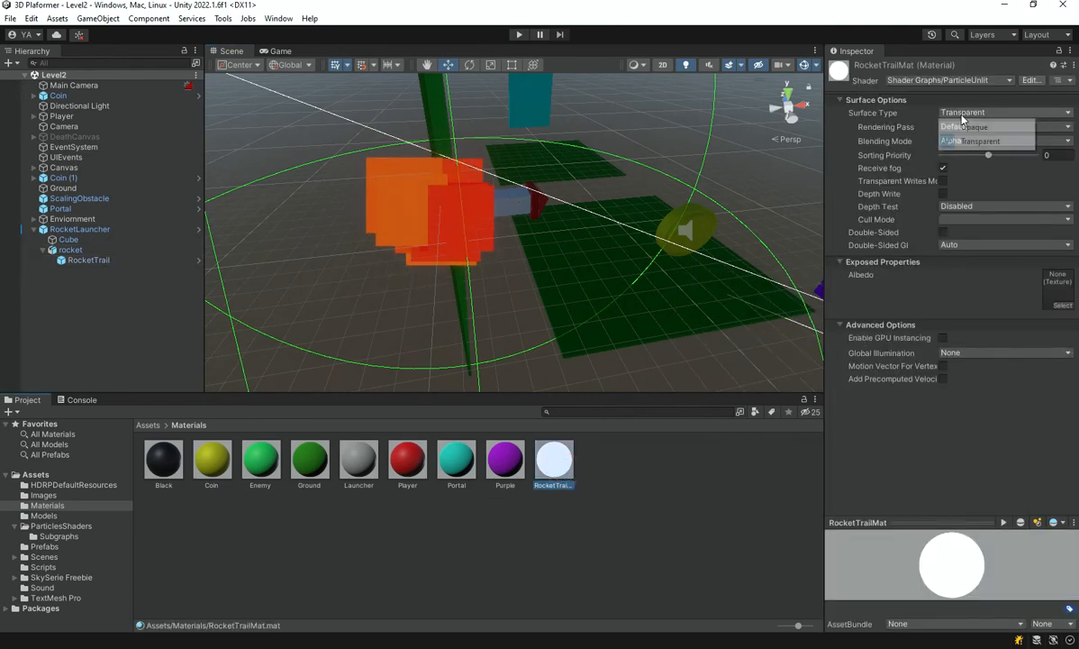
left_click(964, 110)
left_click(889, 127)
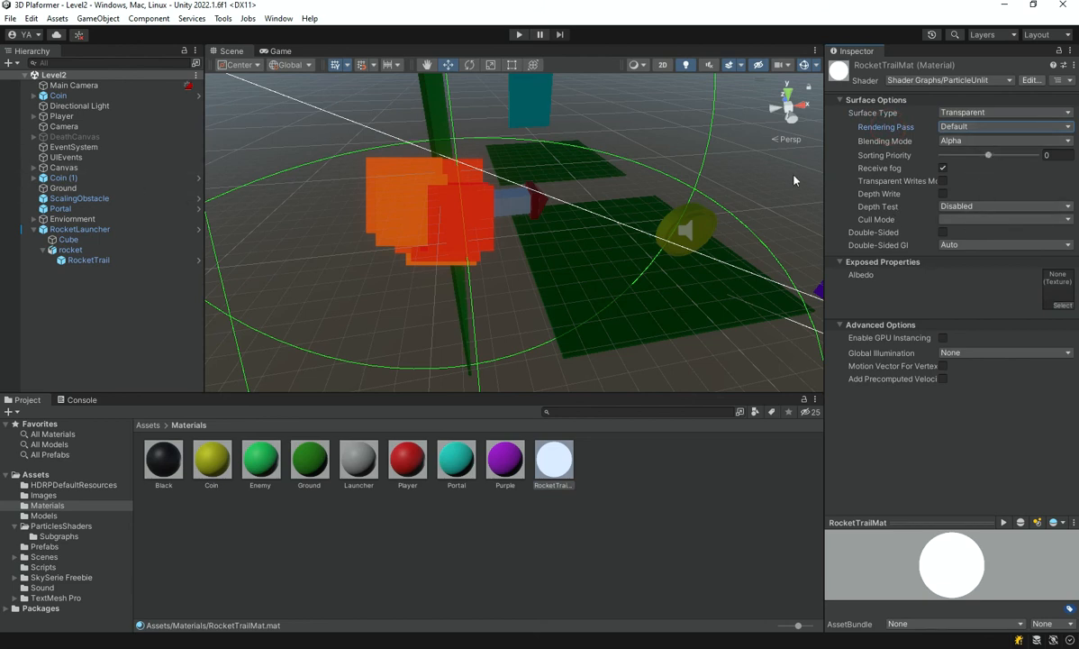
left_click(954, 219)
left_click(955, 232)
left_click(973, 220)
left_click(968, 247)
left_click(954, 219)
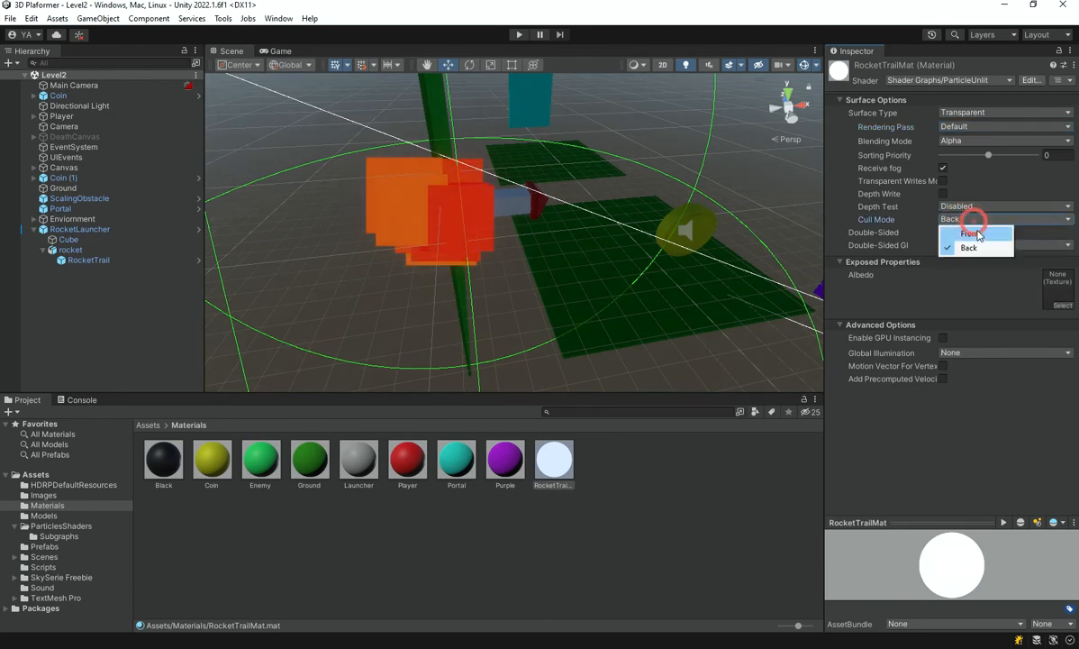
left_click(955, 221)
left_click(889, 209)
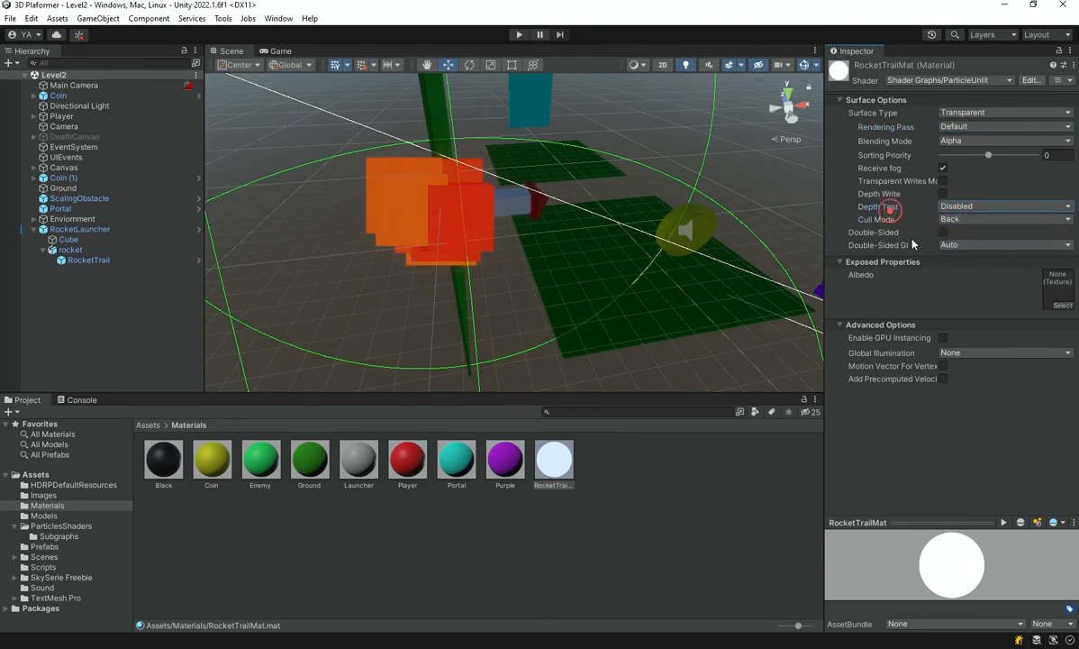
Step: Enable double-sided rendering on the RocketTrailMat material, switching it off and on once to compare
left_click(942, 232)
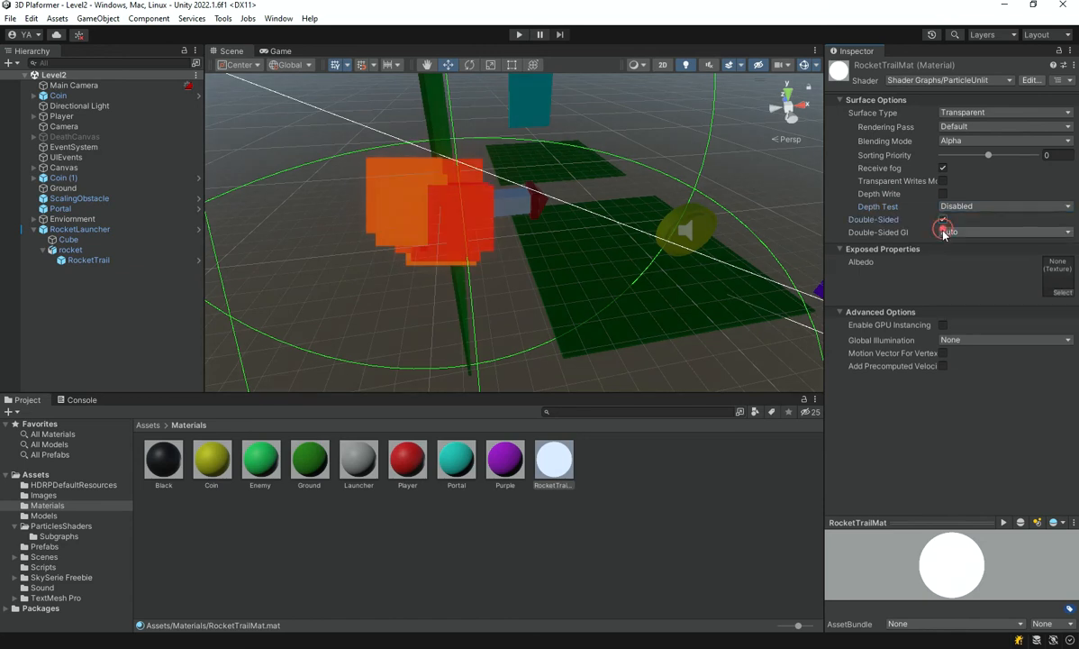
left_click(944, 219)
left_click(942, 232)
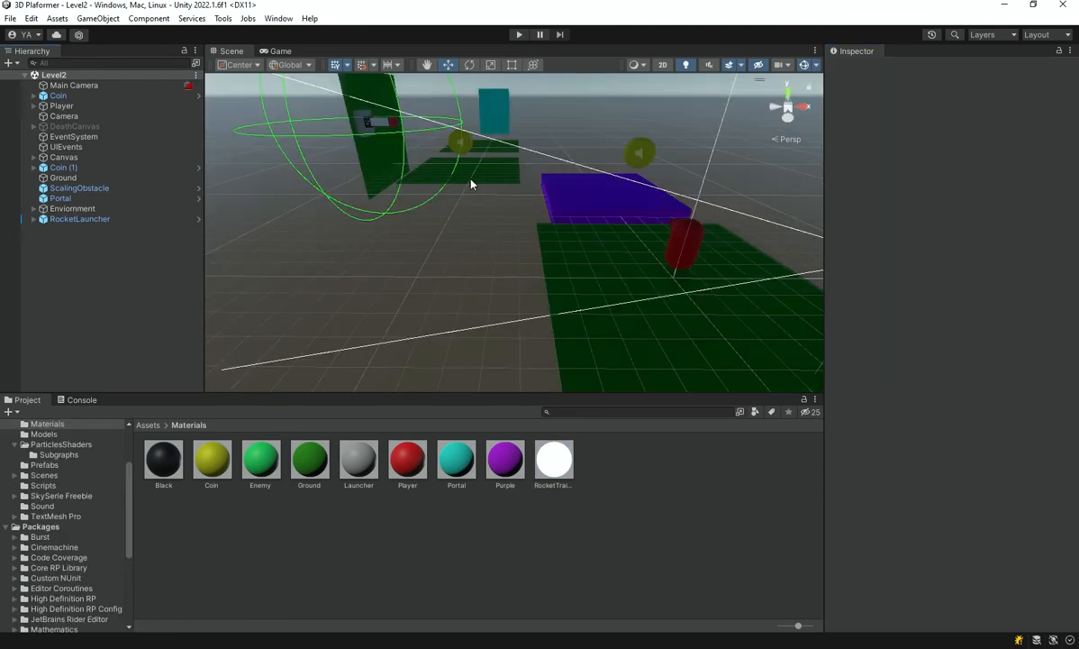
Step: Select RocketTrail inside RocketLauncher, view its particles from another angle, and stop the particle preview
left_click_drag(440, 167, 527, 237, "alt")
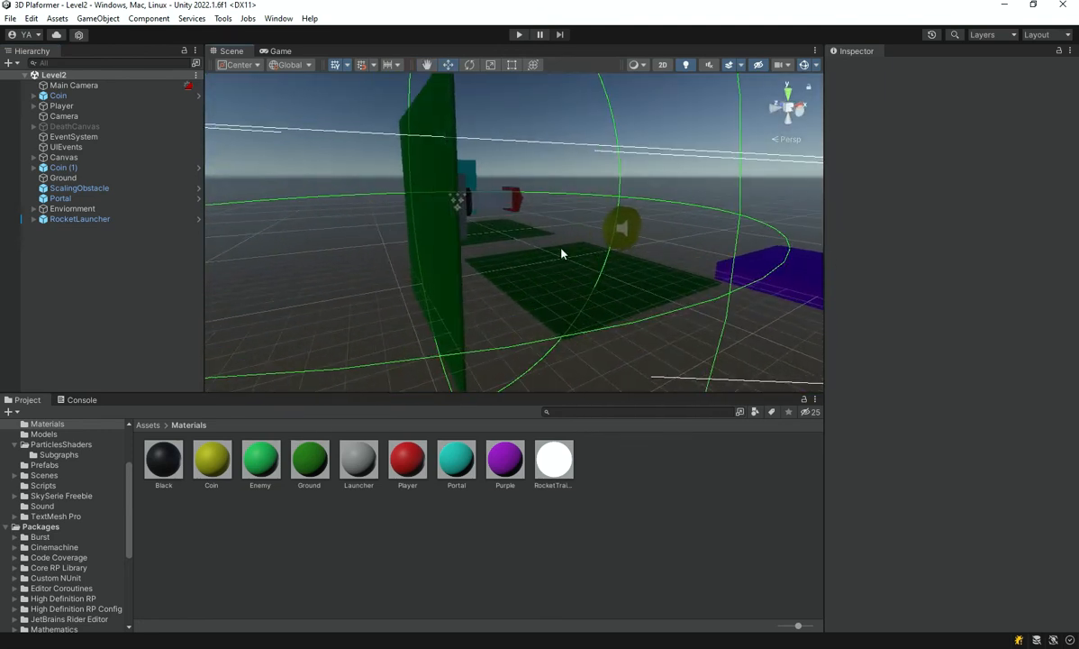
left_click(31, 219)
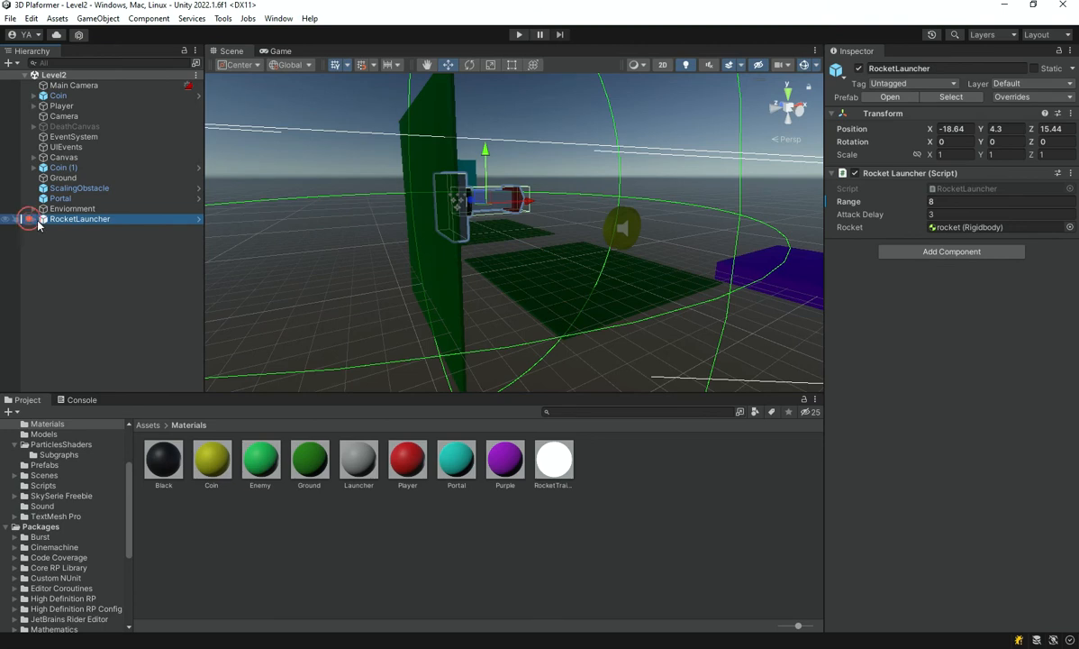
left_click(32, 219)
left_click(74, 253)
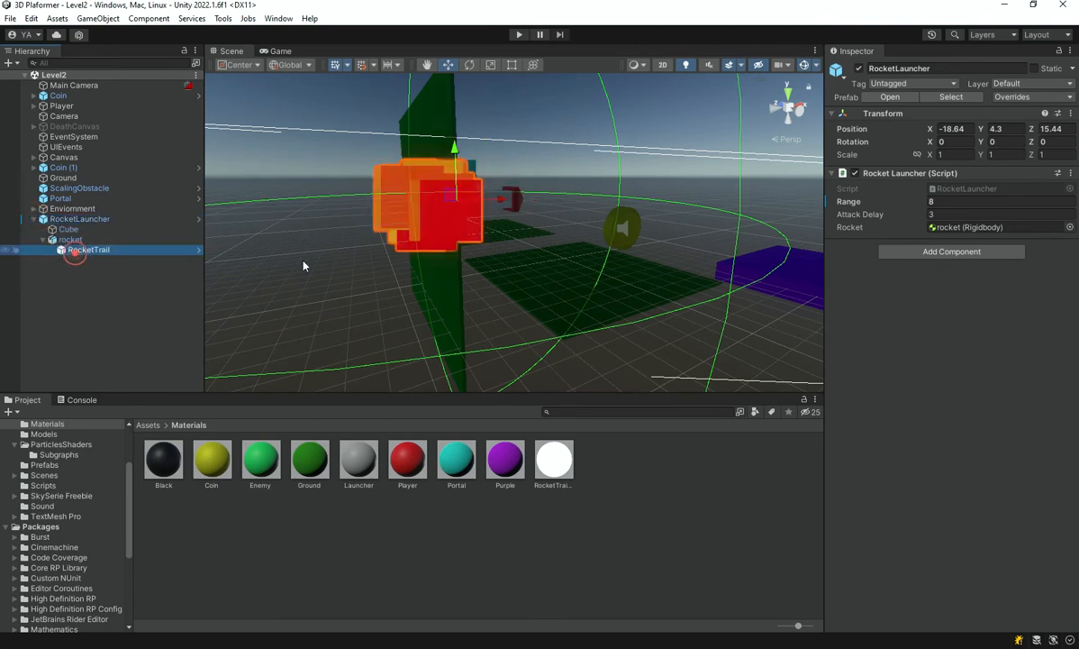
left_click_drag(398, 206, 535, 289, "alt")
left_click(796, 284)
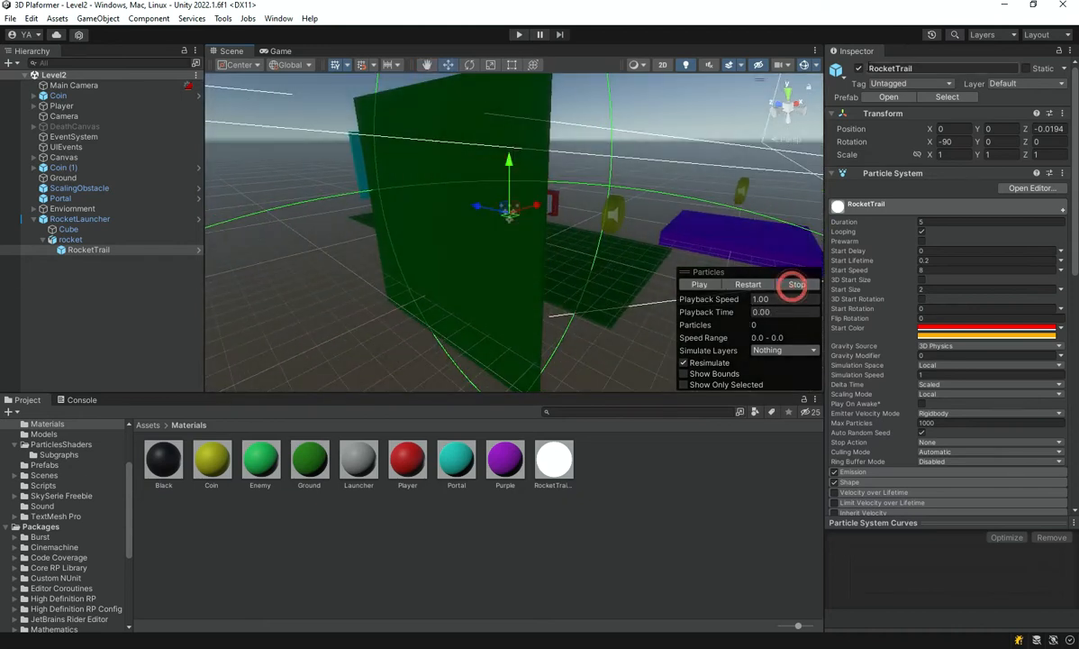
Step: Deactivate the RocketTrail object and collapse the RocketLauncher hierarchy
left_click(858, 68)
left_click(28, 304)
left_click(33, 219)
left_click_drag(506, 321, 373, 306, "alt")
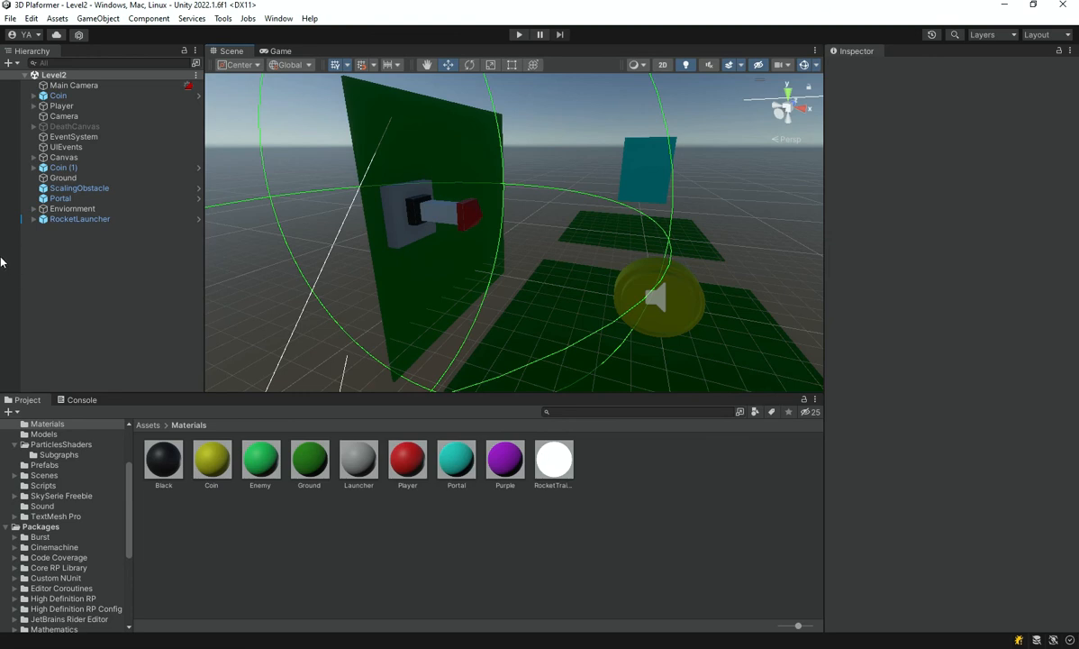
Step: Open the Console, clear its warnings, and return to the project files
left_click(42, 257)
right_click_drag(727, 315, 995, 349)
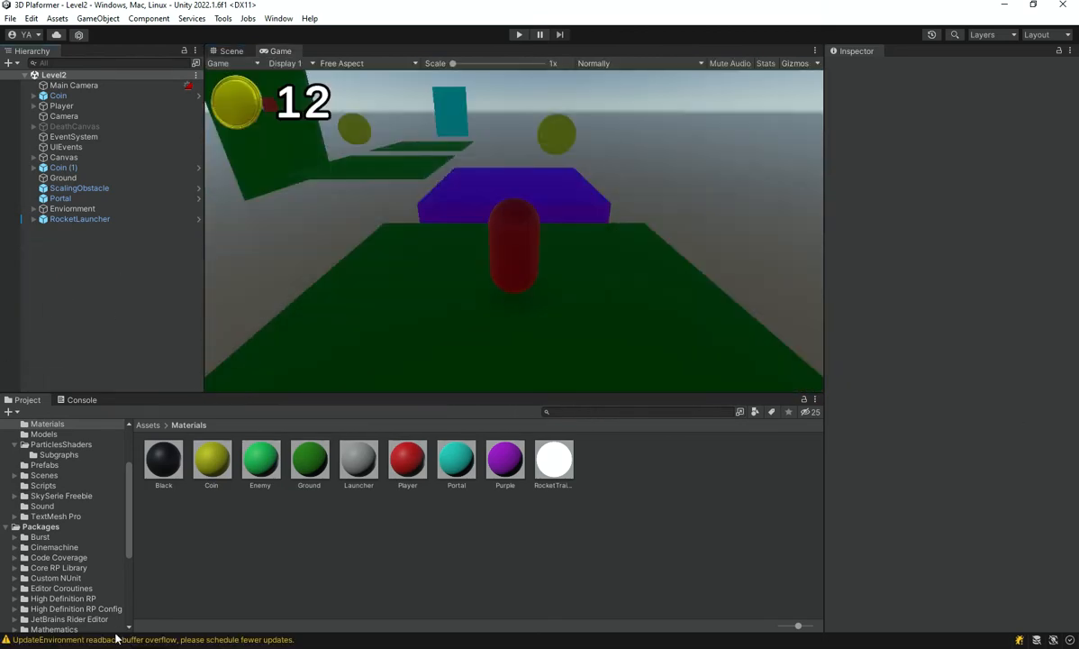
left_click(116, 638)
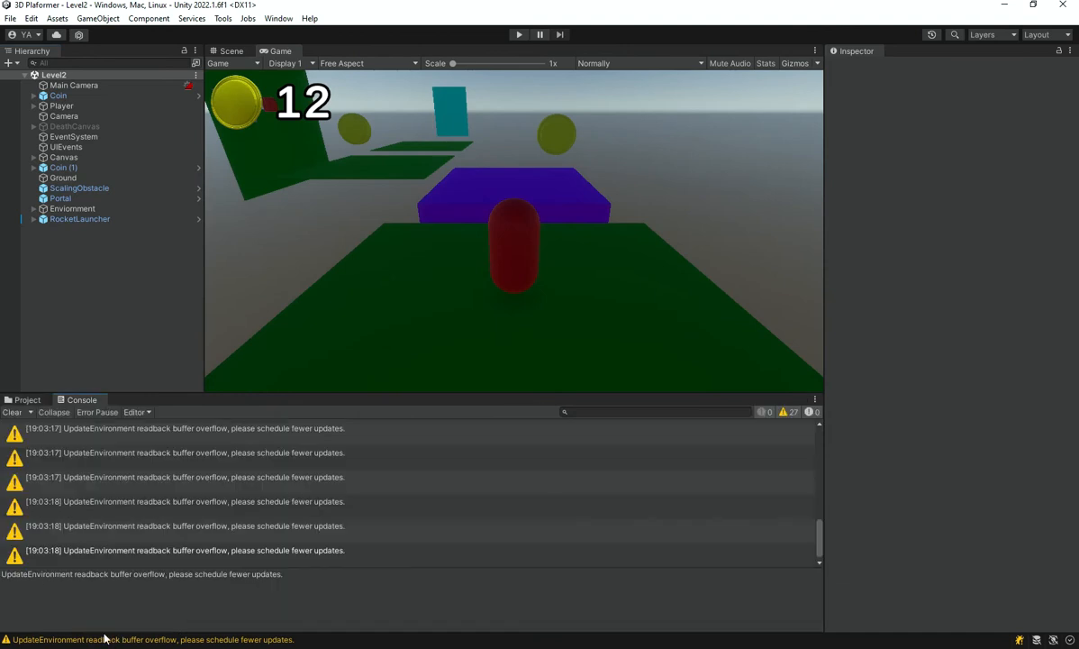
left_click(14, 411)
left_click(23, 399)
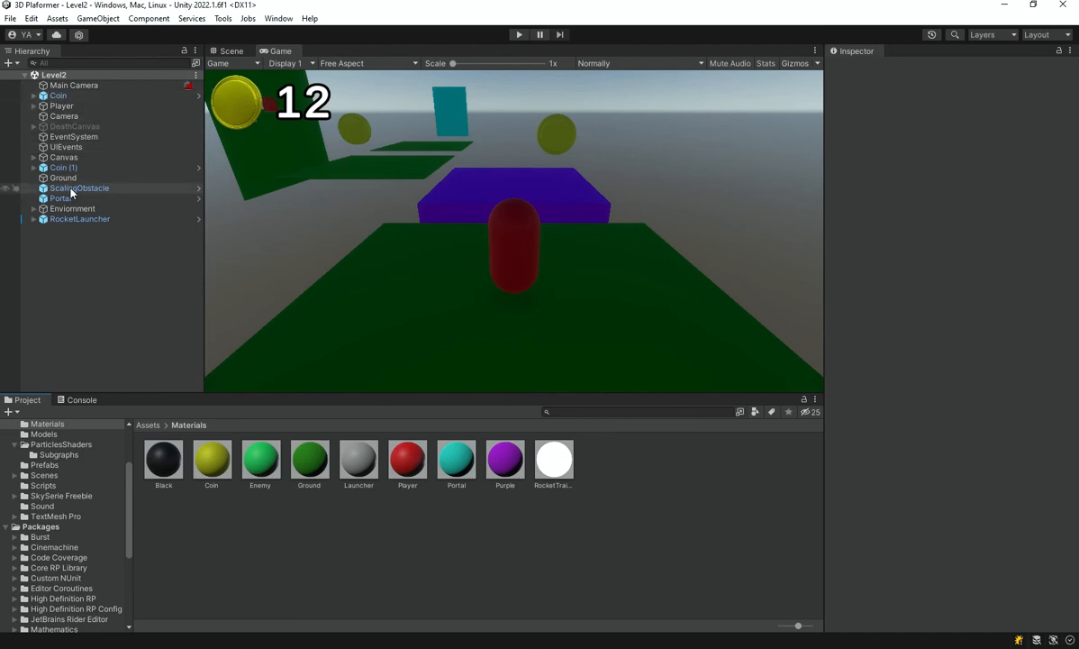
Step: Add a Directional Light to the Level2 scene, save the scene, and open the light's properties
right_click(85, 263)
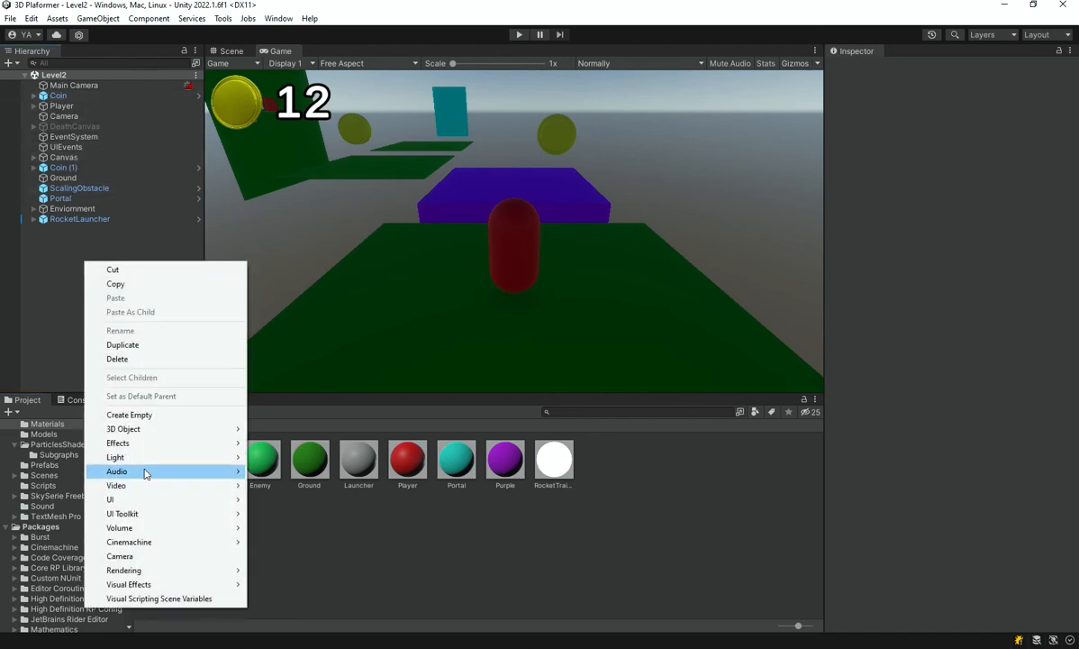
left_click(266, 457)
left_click(108, 319)
left_click(90, 228)
key("ctrl+s")
left_click(5, 267)
left_click(95, 227)
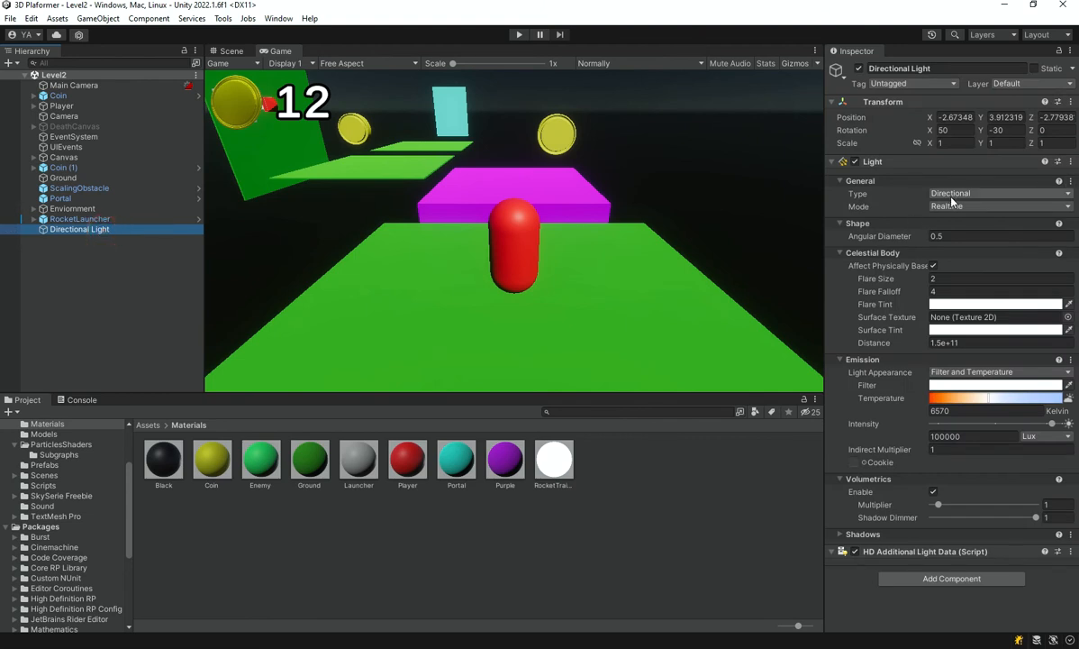
Step: Check the Directional Light's type and delete the light from the scene
left_click(952, 194)
left_click(126, 230)
key("Delete")
Step: Add a Sky and Fog Global Volume to the Level2 scene and save the scene
right_click(90, 252)
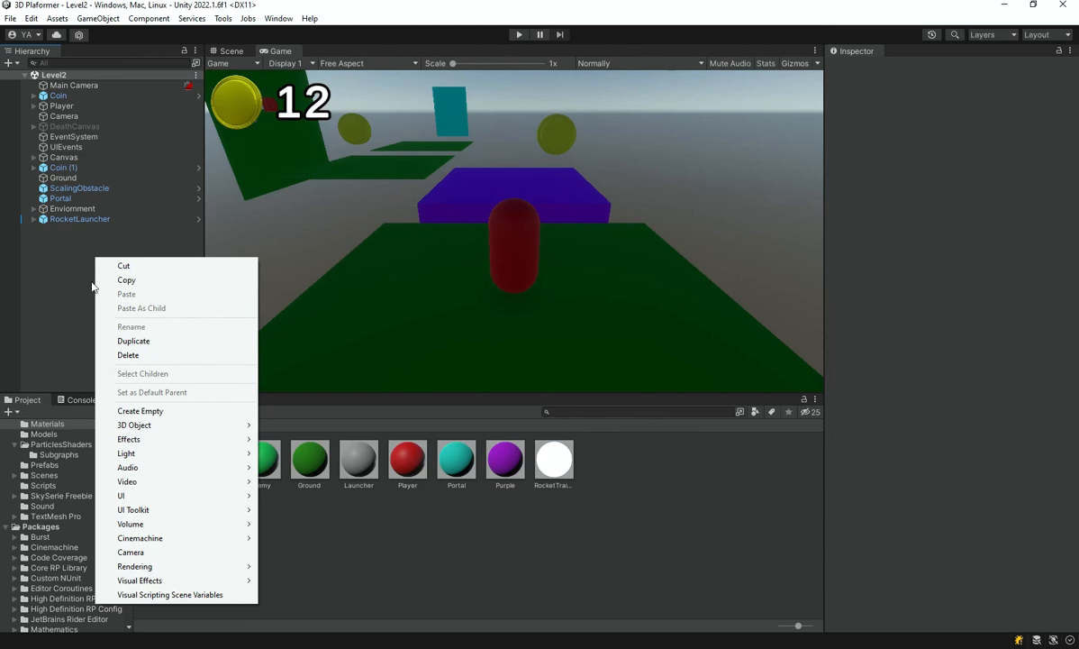
mouse_move(153, 527)
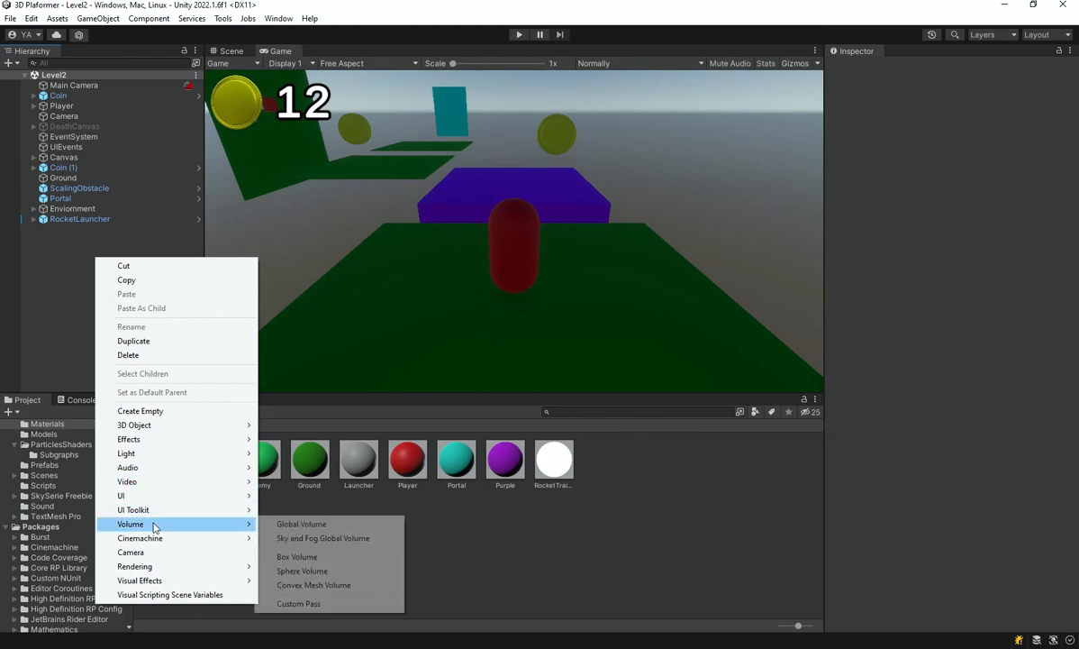
left_click(303, 539)
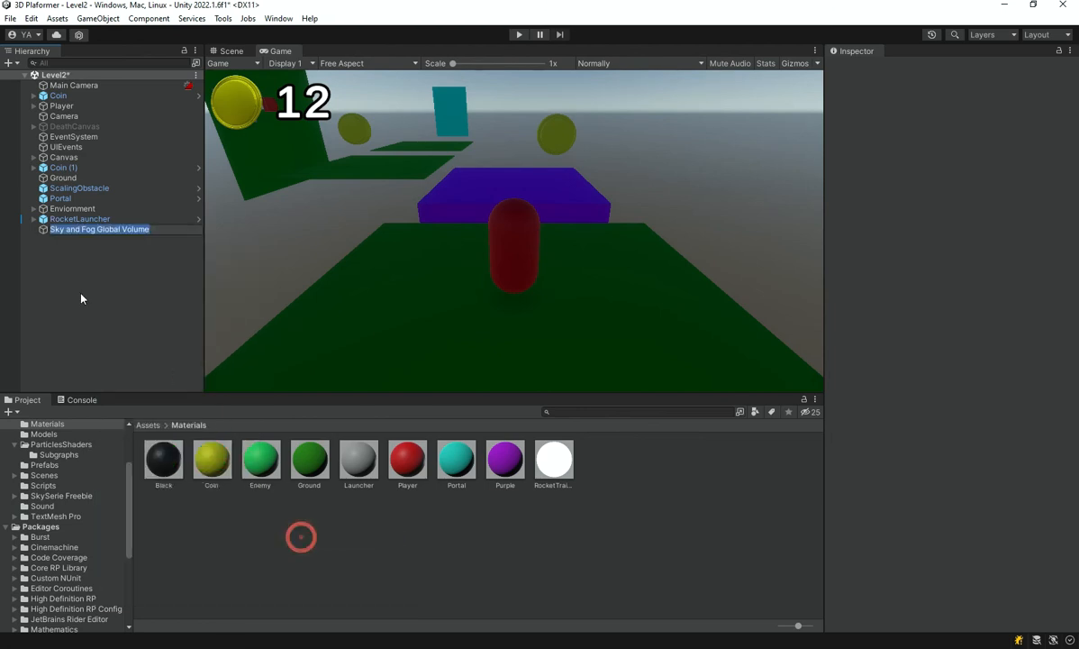
left_click(56, 252)
left_click(88, 230)
key("ctrl+s")
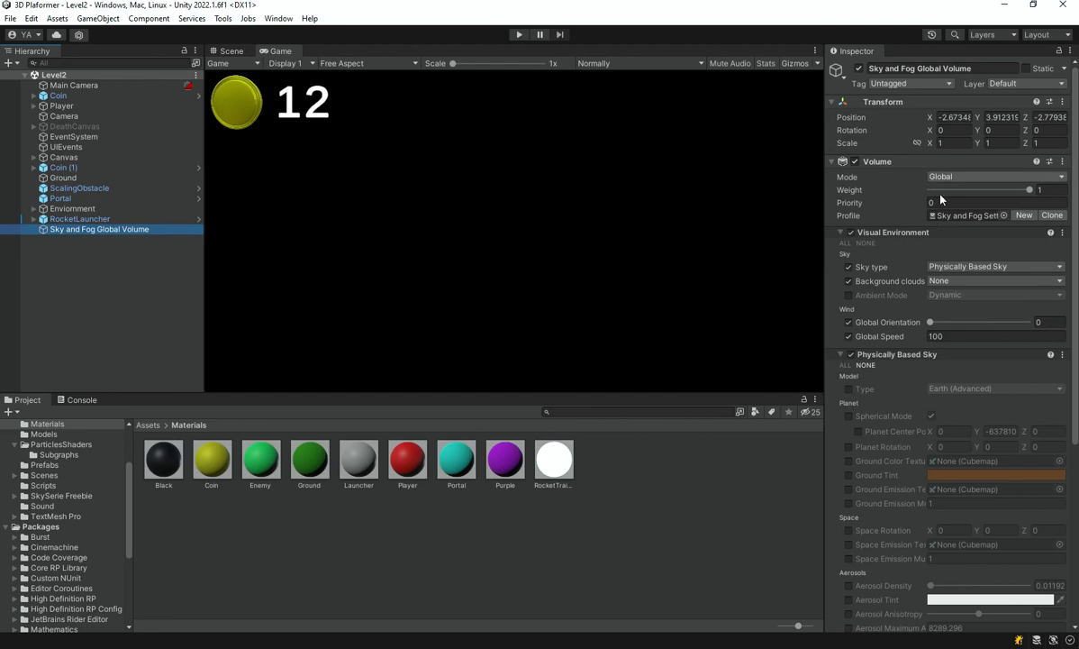
Step: Set the Sky and Fog Global Volume's sky type to HDRI Sky
scroll(951, 246, "down", 1)
left_click(960, 236)
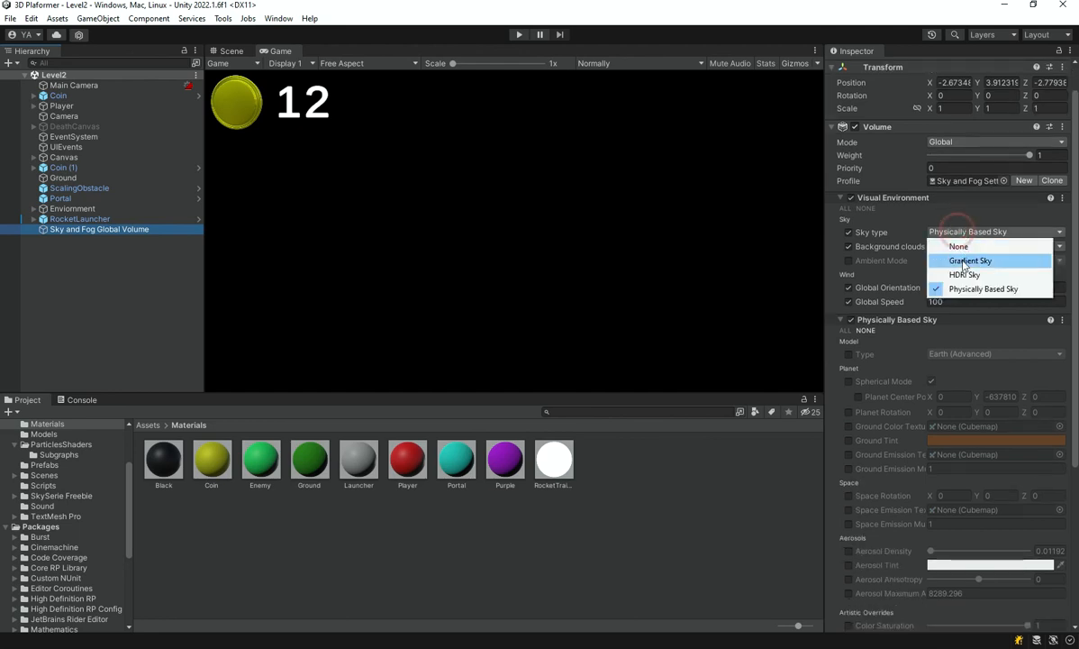
left_click(964, 273)
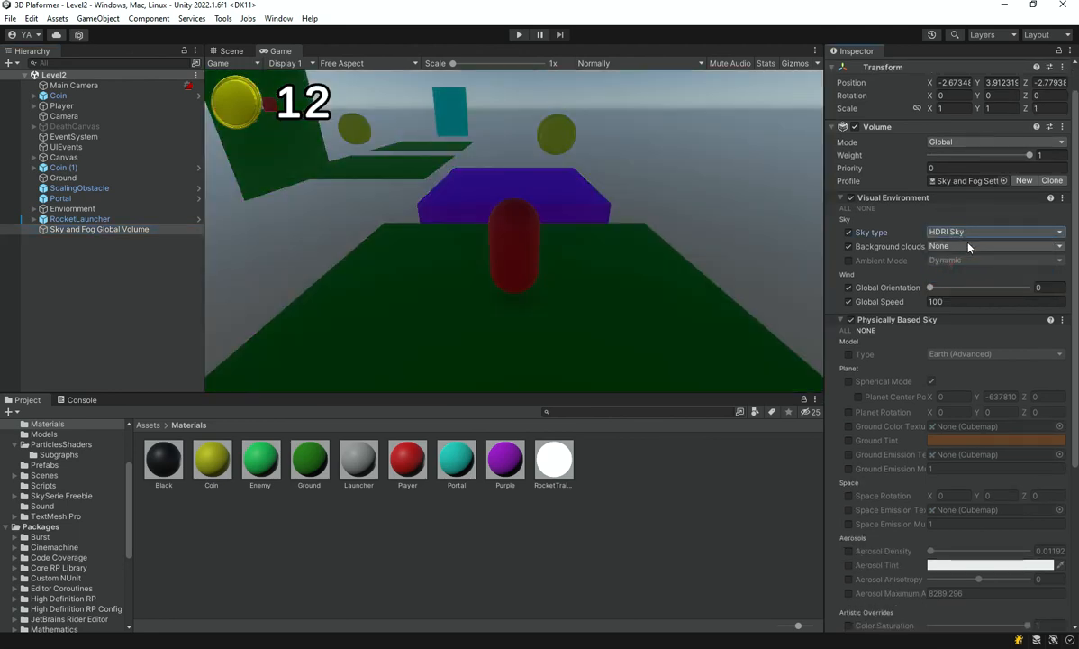
Step: Remove the Physically Based Sky and Fog overrides from the Sky and Fog Global Volume
scroll(905, 226, "down", 2)
left_click(1062, 249)
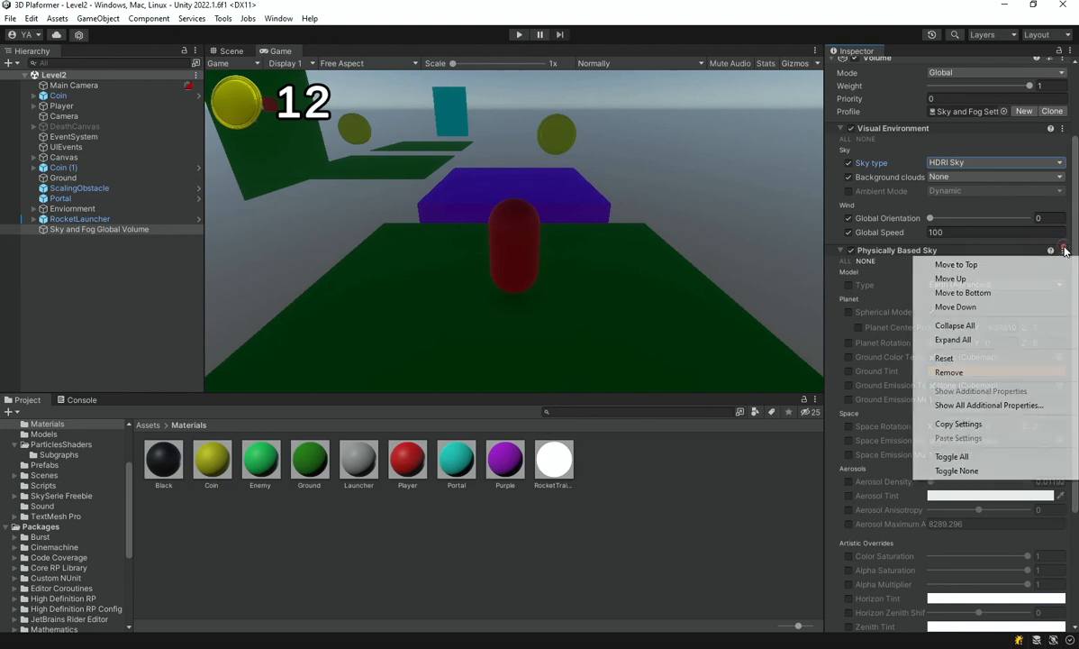
left_click(948, 372)
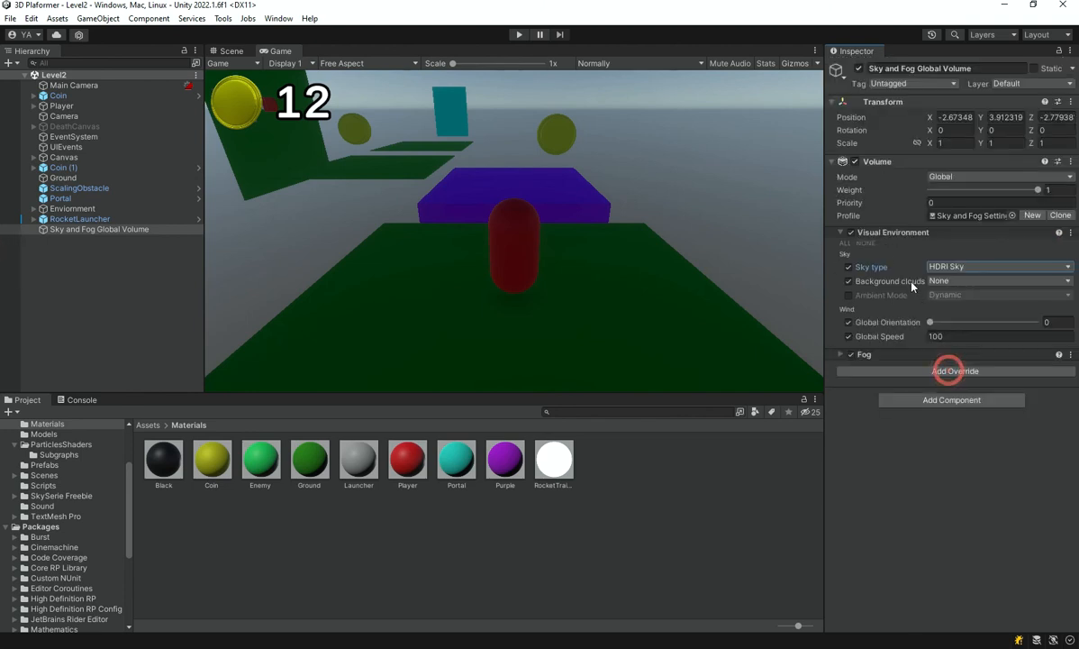
left_click(1070, 355)
left_click(944, 476)
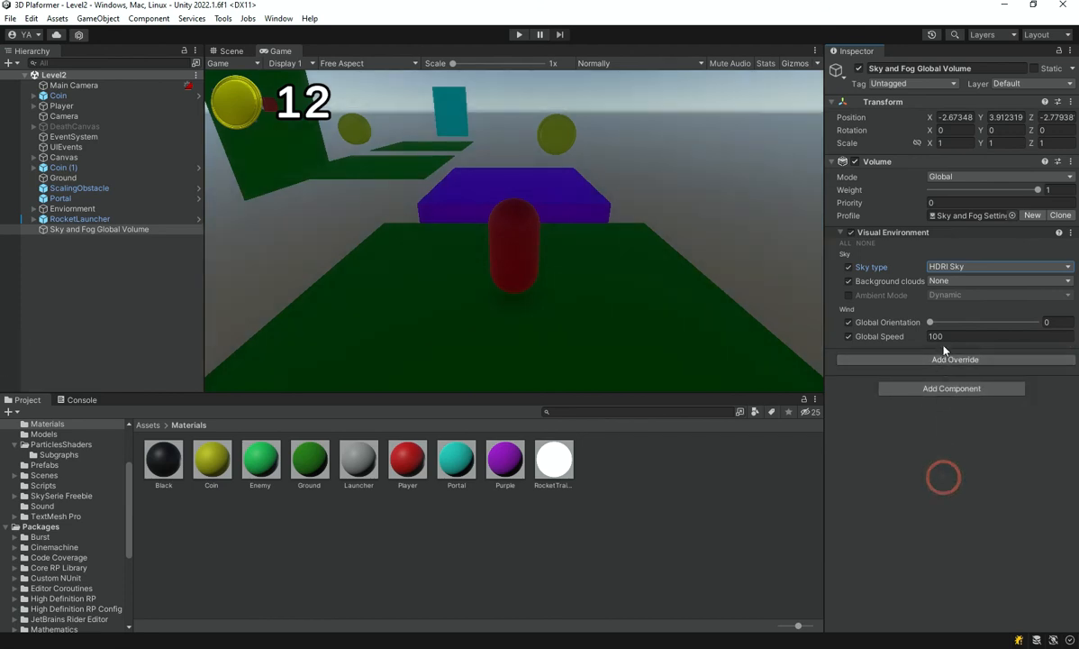
Step: Add an HDRI Sky override to the Sky and Fog Global Volume
left_click(947, 360)
type("hdri")
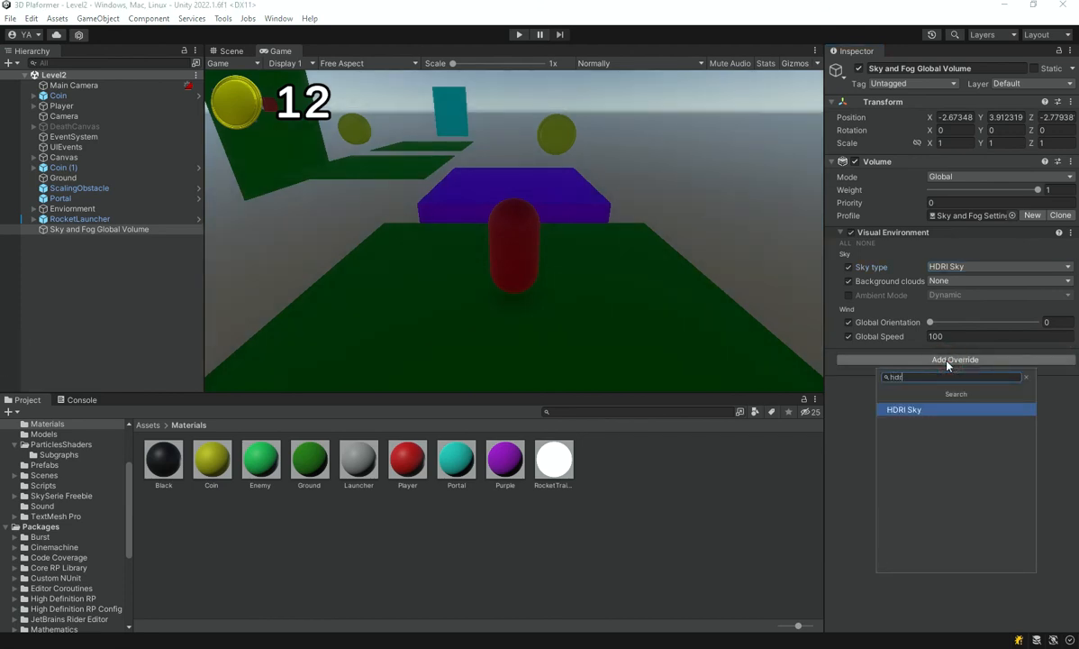
key("Return")
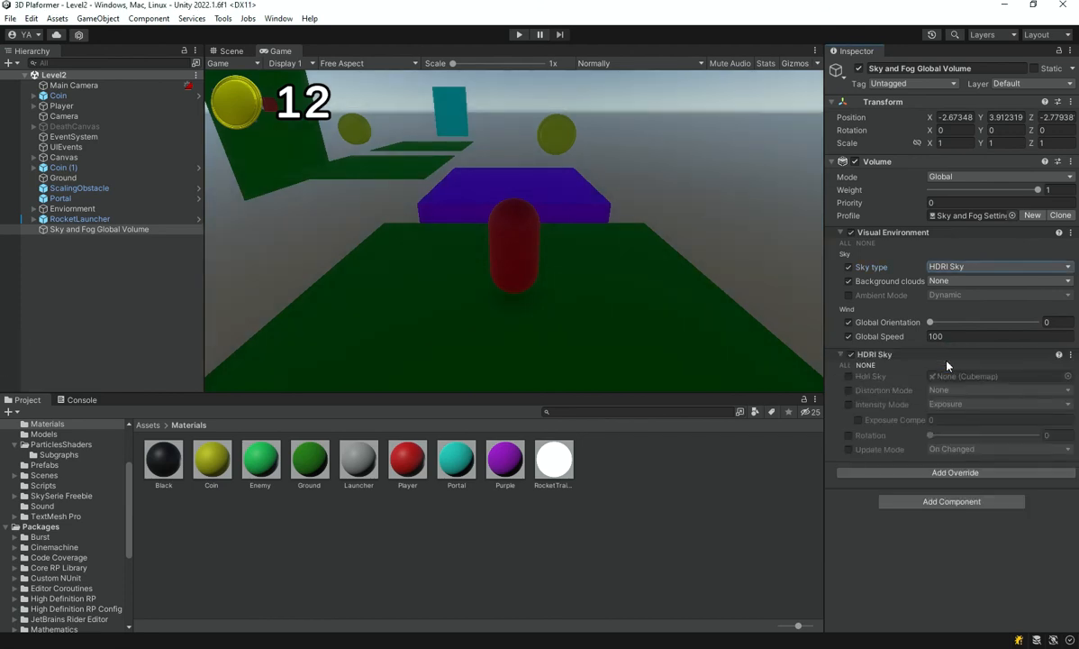
Step: Rename the Sky and Fog Global Volume object as "Enviornment Volume"
left_click(147, 230)
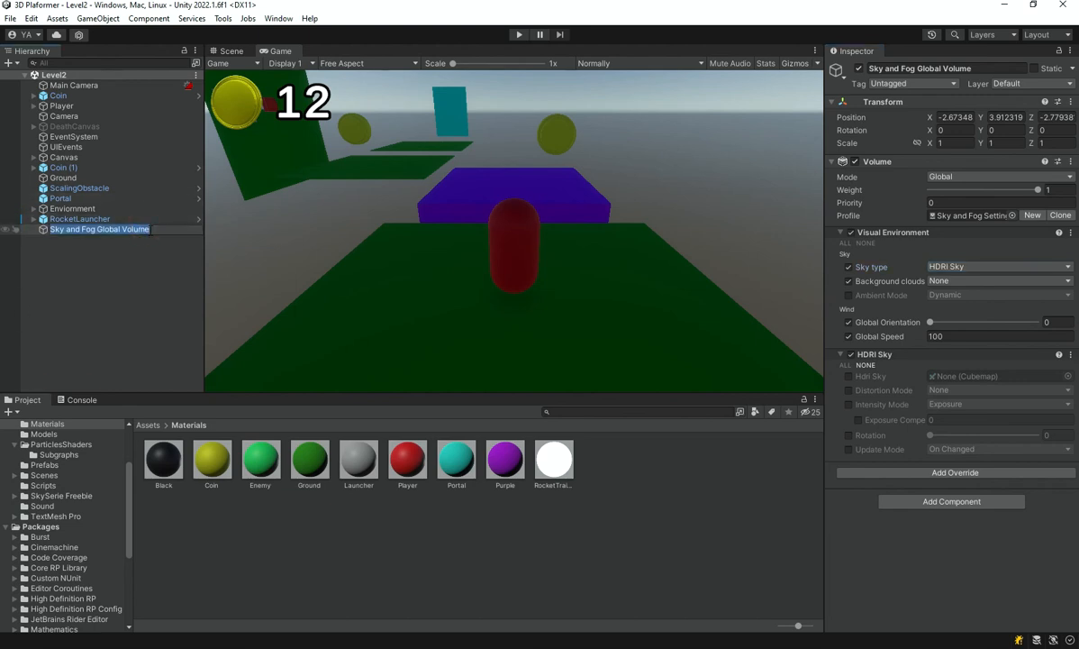
type("Env")
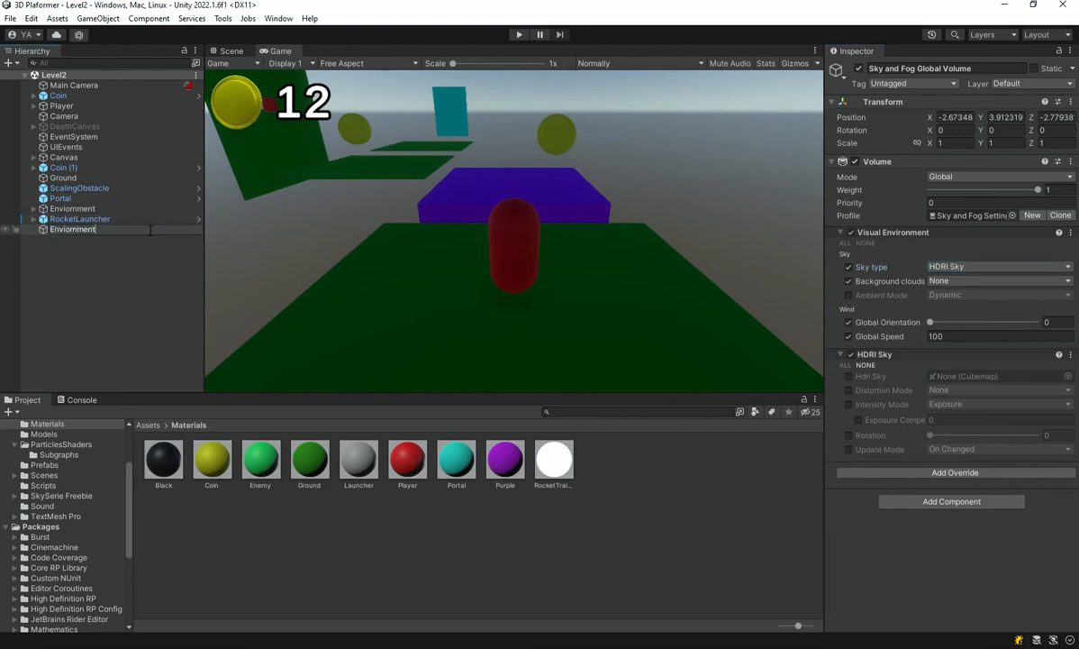
type("iorment Volume")
key("Return")
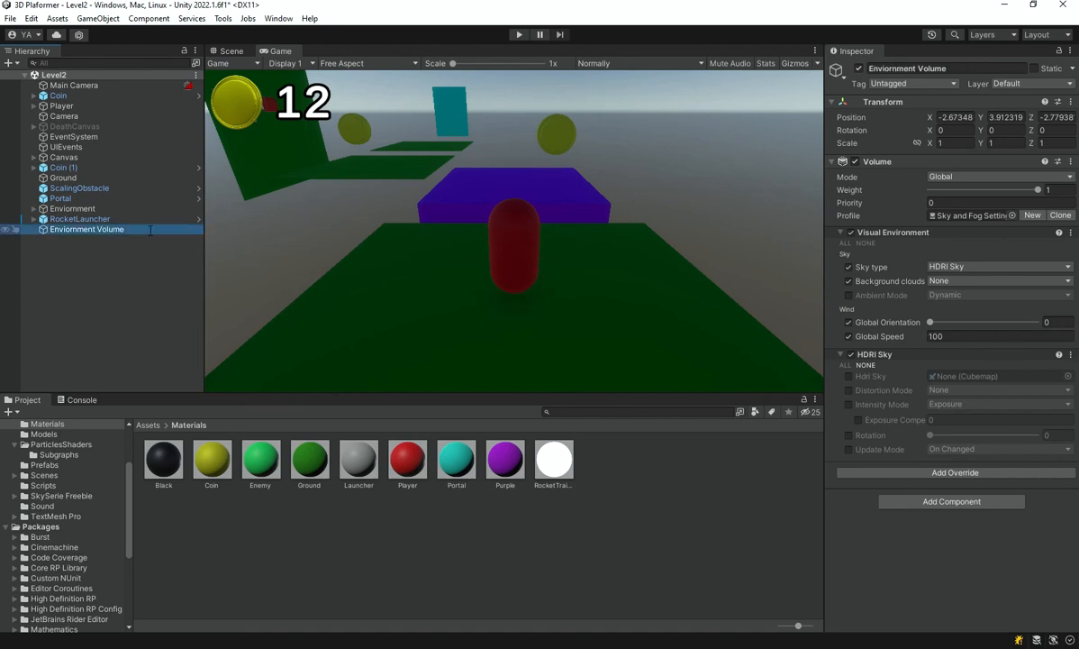
Step: Enable the Hdri Sky property in the override, try the DayInTheClouds4k cubemap, and assign PlanetaryEarth4k
left_click(848, 376)
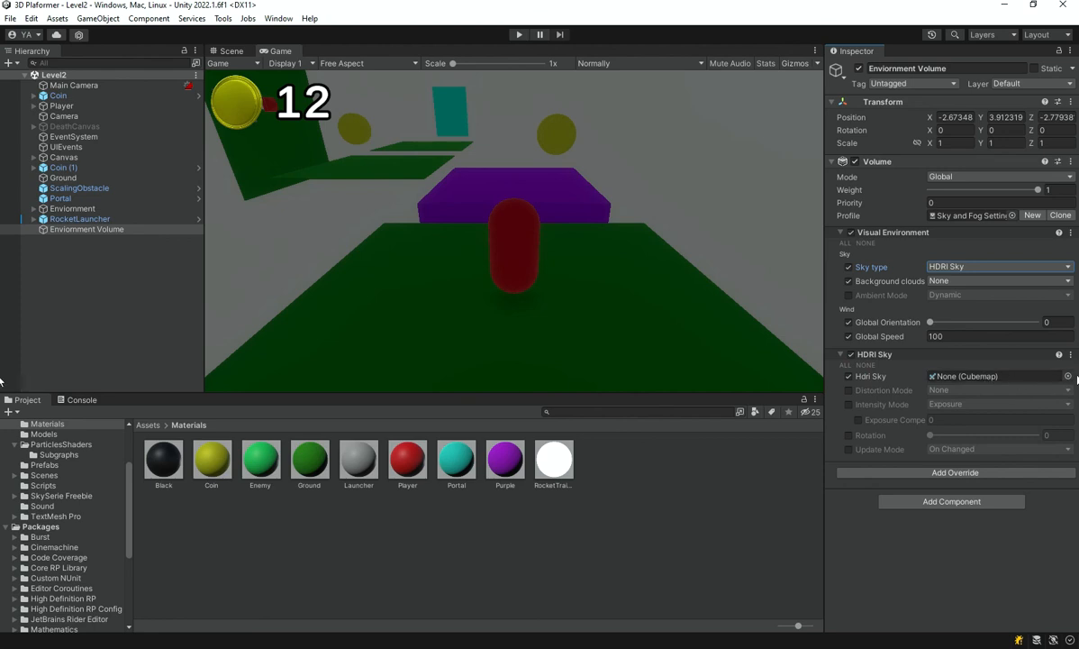
left_click(1068, 376)
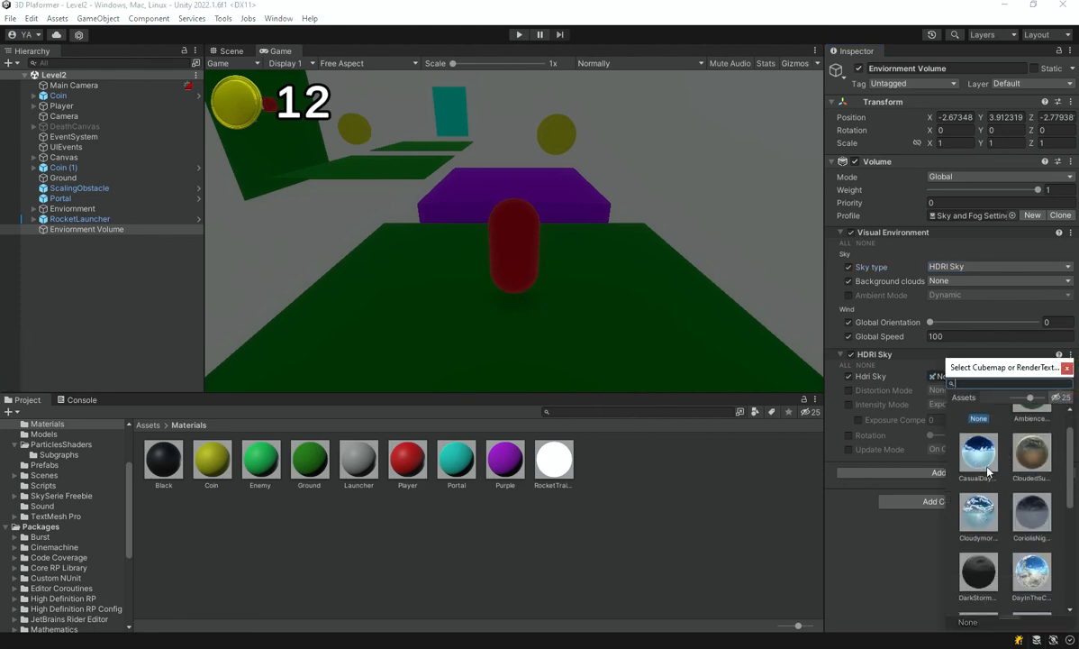
double_click(1030, 568)
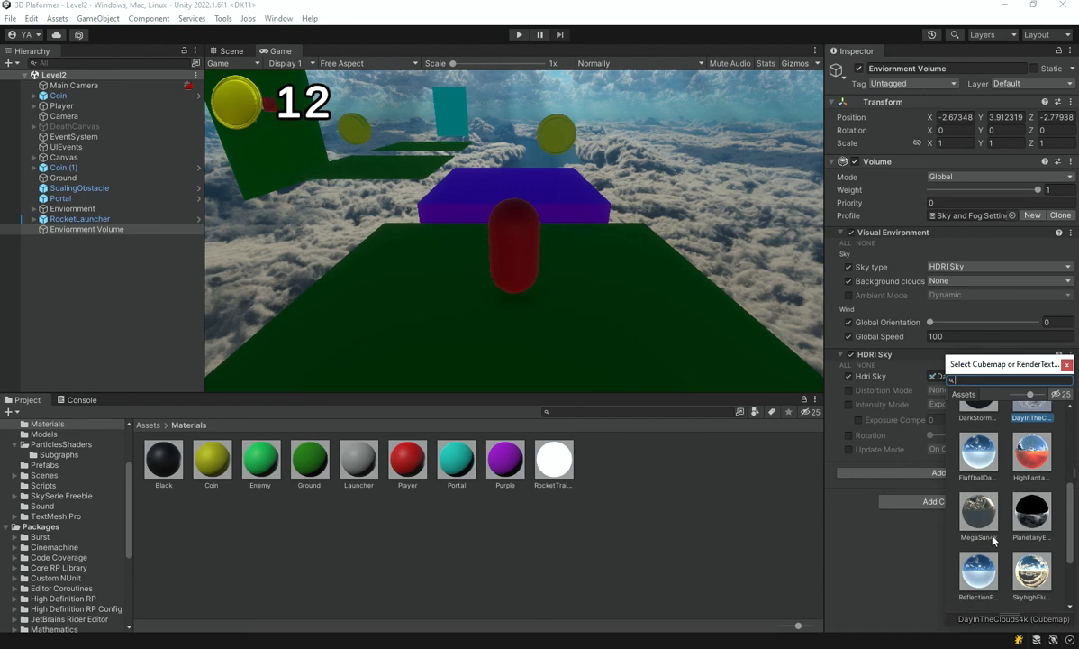
double_click(1032, 549)
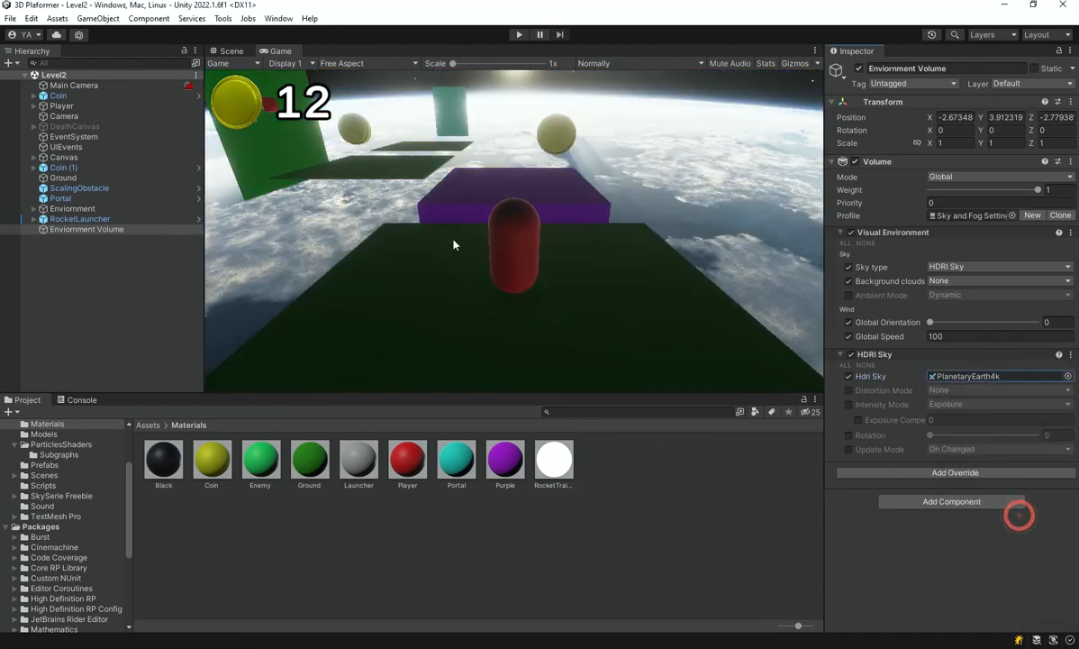
Step: Preview the ReflectionProbe-0 cubemap for the HDRI Sky and assign CasualDay4K as the sky cubemap
left_click(1067, 376)
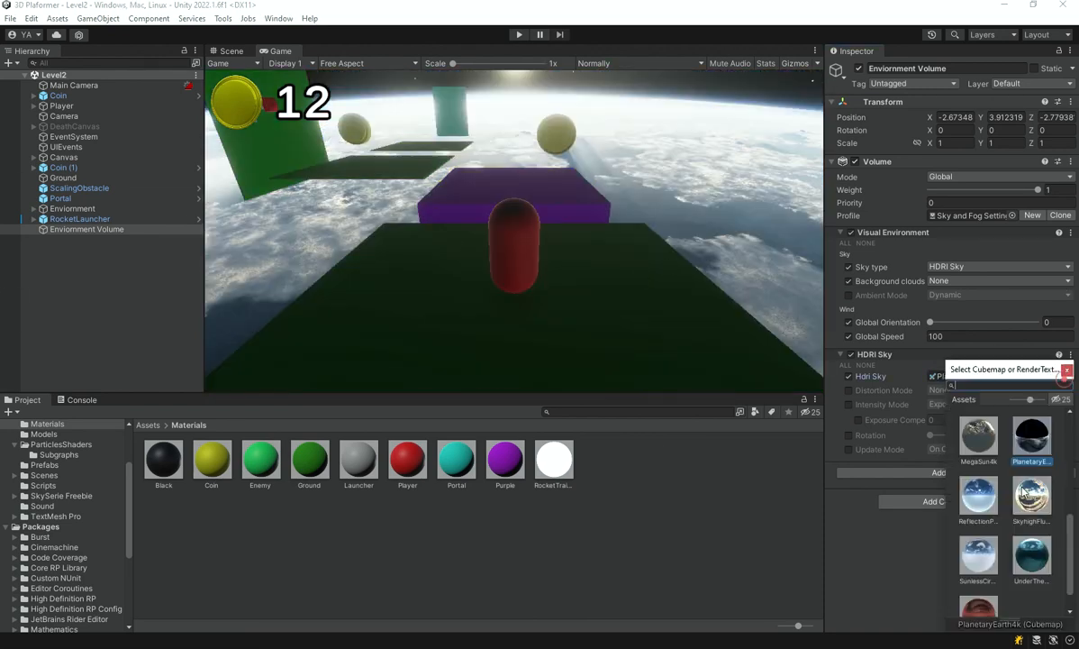
scroll(1003, 558, "down", 1)
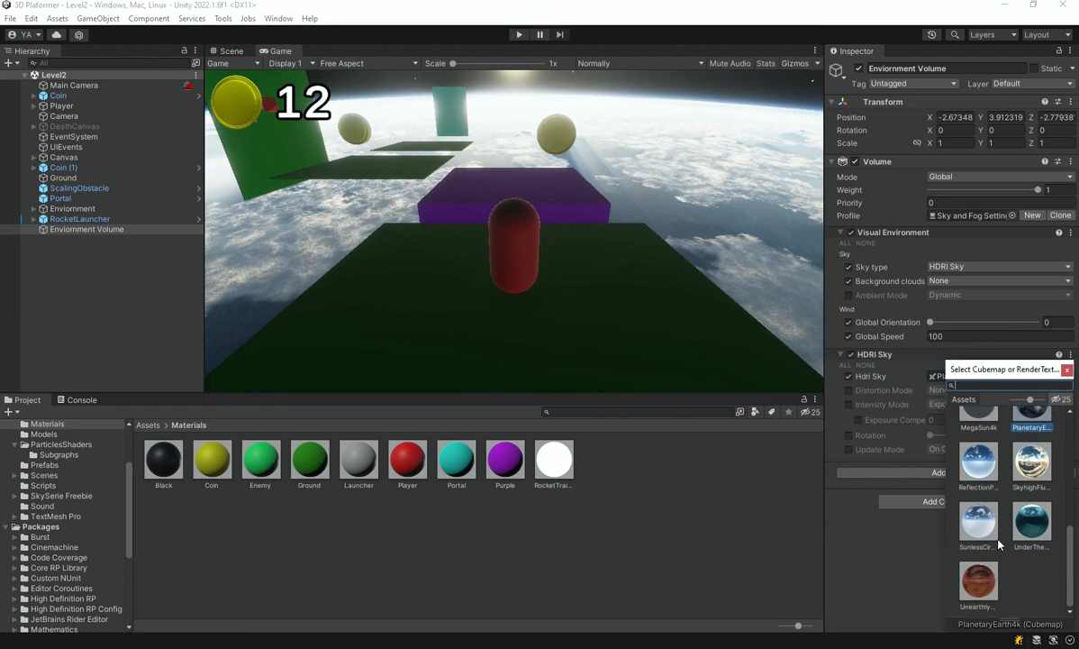
left_click(980, 461)
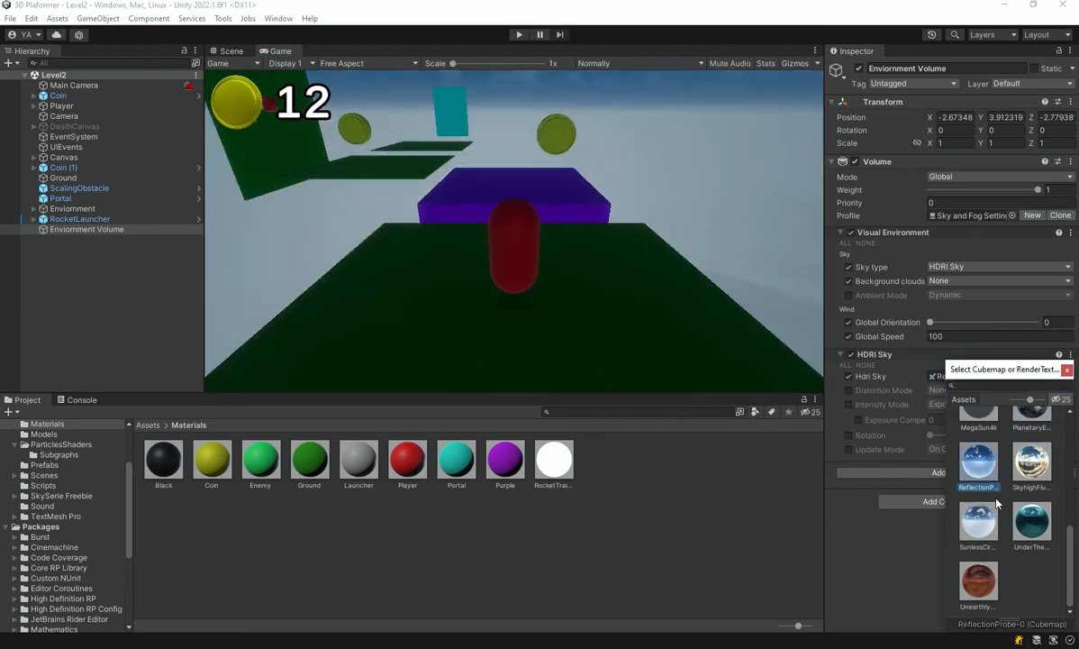
scroll(1003, 526, "up", 10)
left_click(980, 470)
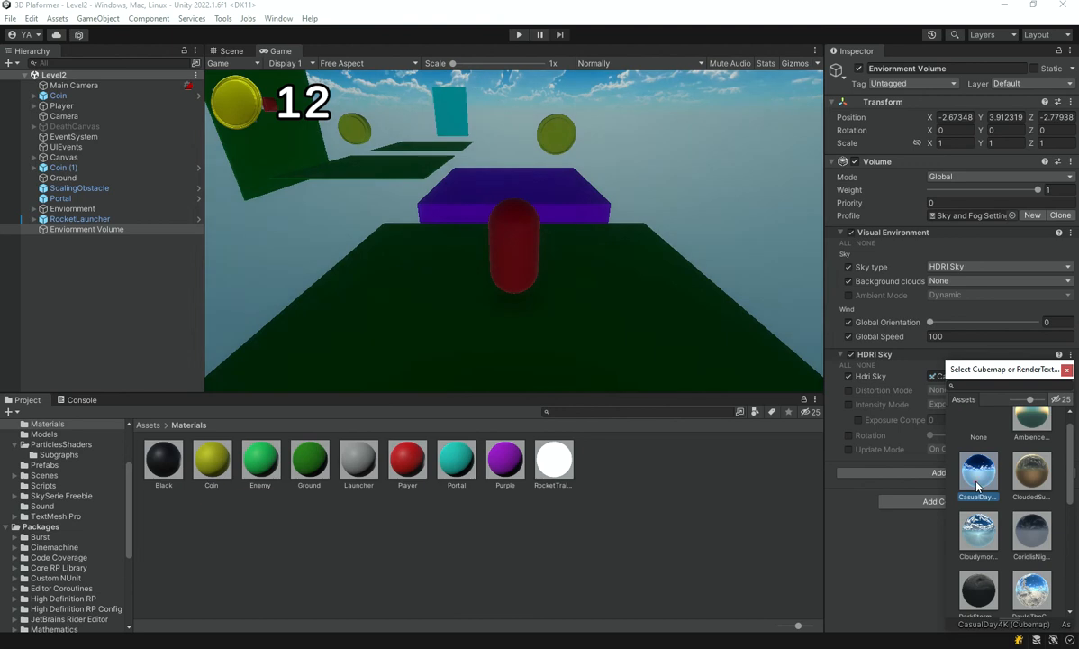
double_click(978, 469)
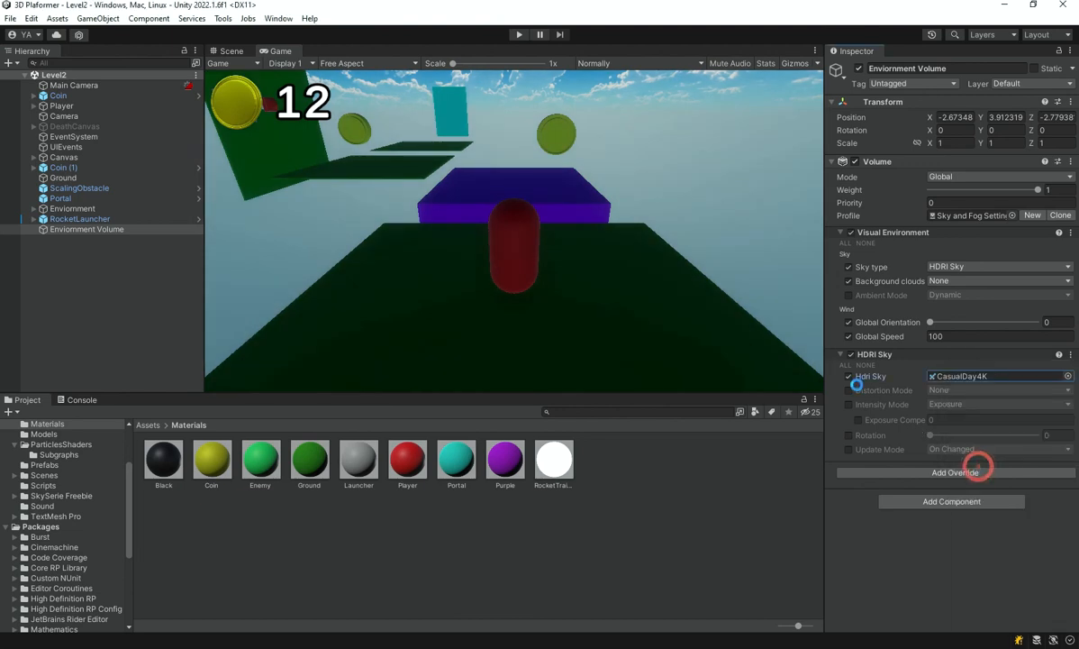
Step: Override the HDRI Sky's intensity mode with Multiplier, enable a multiplier of 1, and inspect the level in the Scene view
left_click(848, 407)
left_click(848, 407)
left_click(213, 52)
right_click_drag(483, 110, 355, 227)
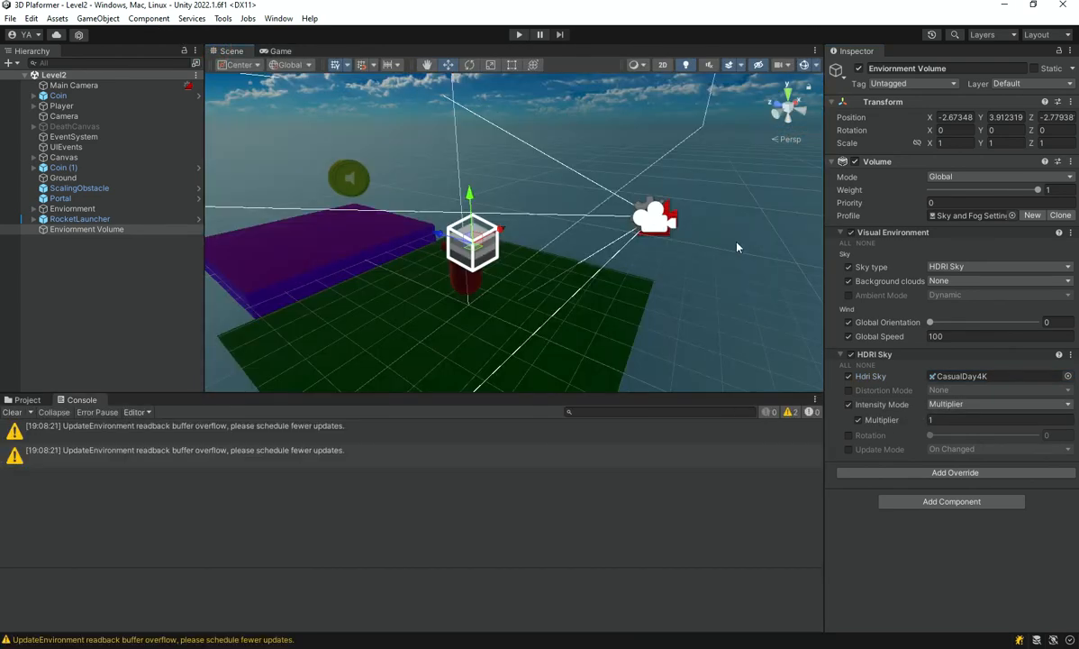
right_click_drag(738, 242, 708, 252)
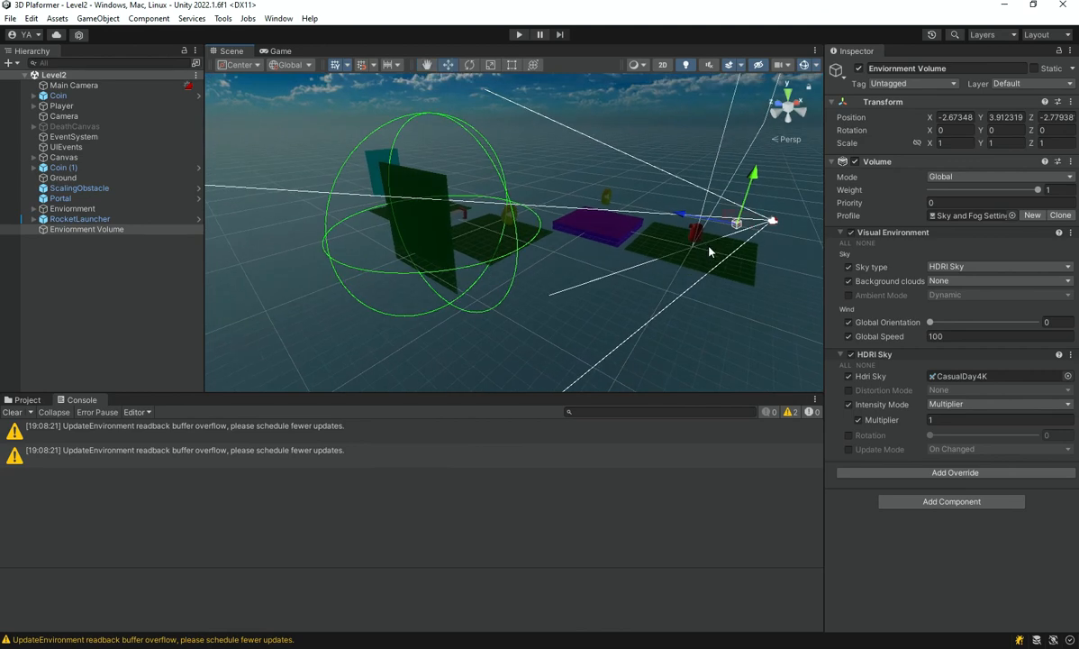